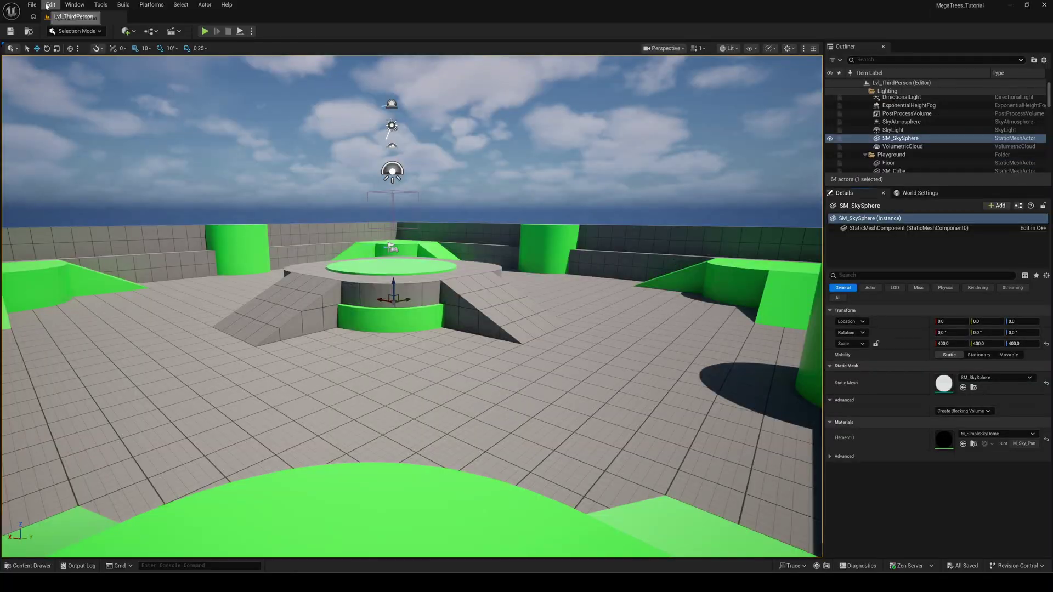
Search the plugins for "vegetat" and check whether the Procedural Vegetation Editor is enabled
click(51, 4)
click(71, 134)
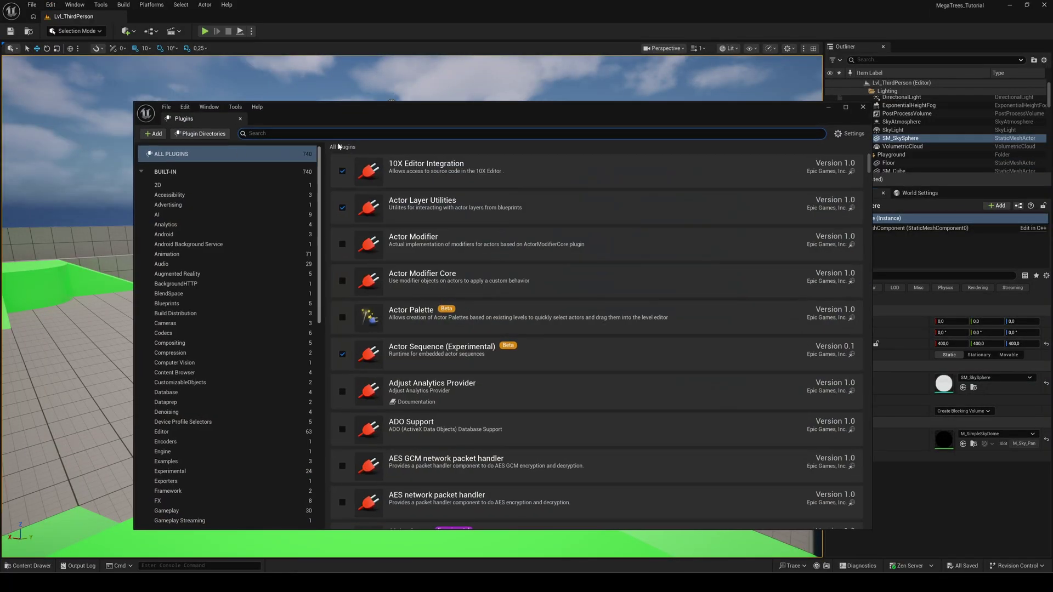
text(vegetat)
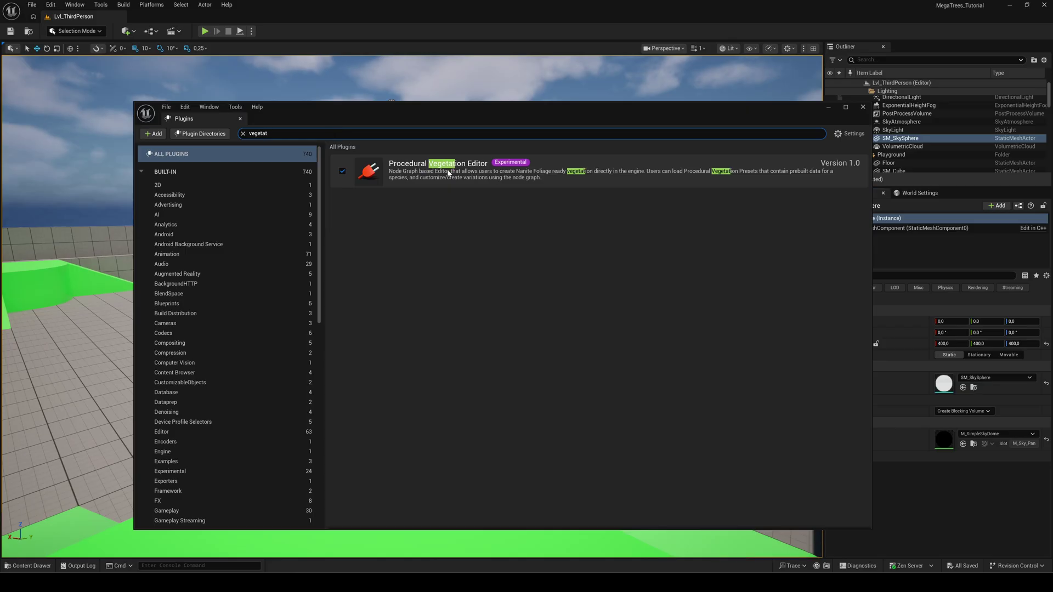
click(863, 107)
Search the project settings for "nanite" and check whether Nanite and Nanite Foliage are enabled
click(50, 5)
click(71, 126)
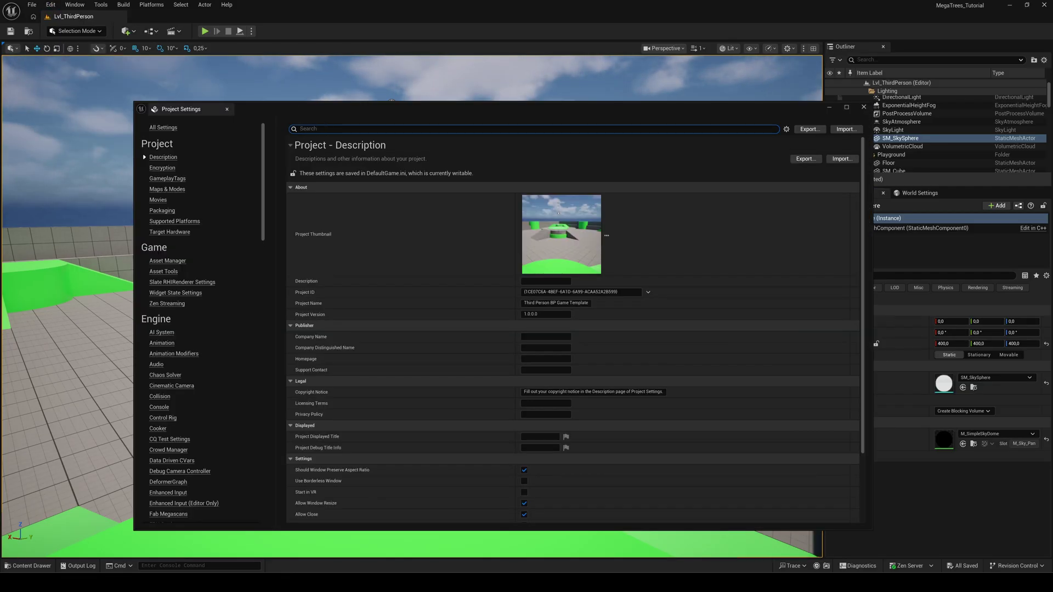
text(nanite)
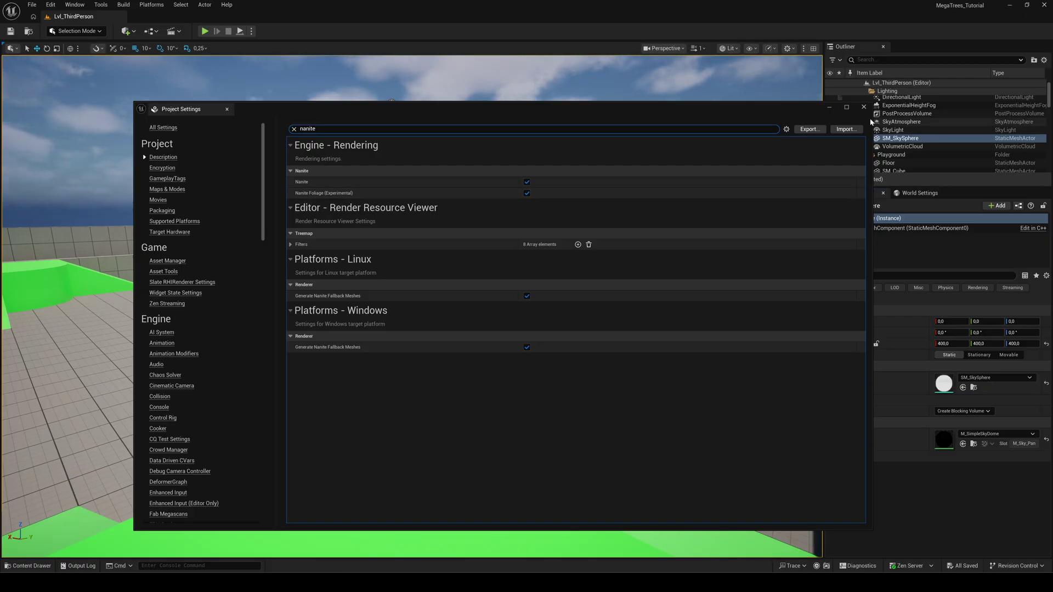
click(864, 108)
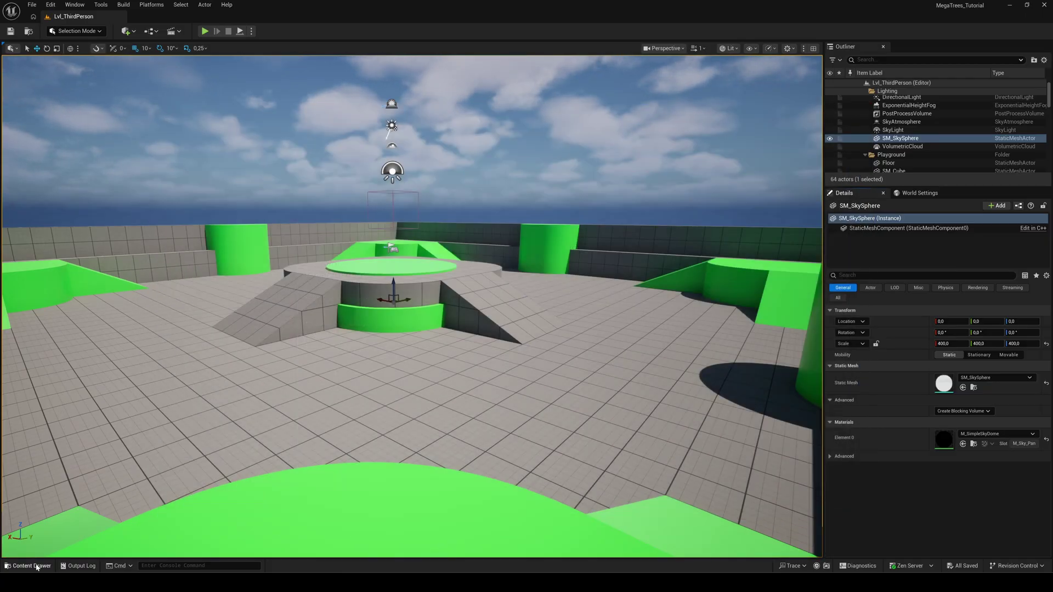
Create a new blank Procedural Vegetation asset in the Tutorial content folder, without using a sample
click(30, 566)
right_click(186, 498)
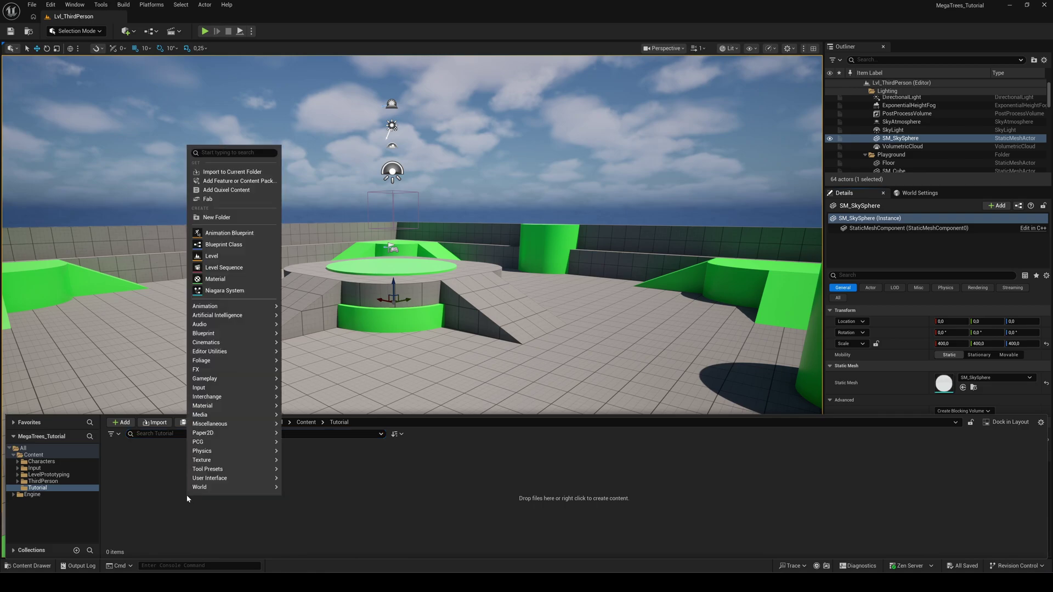
mouse_move(208, 362)
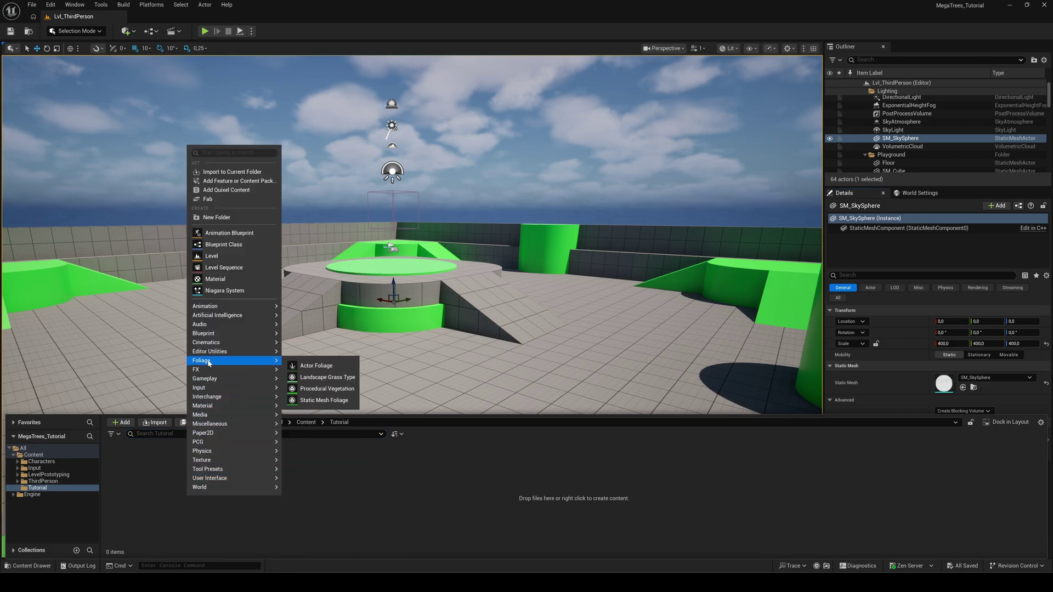
click(316, 390)
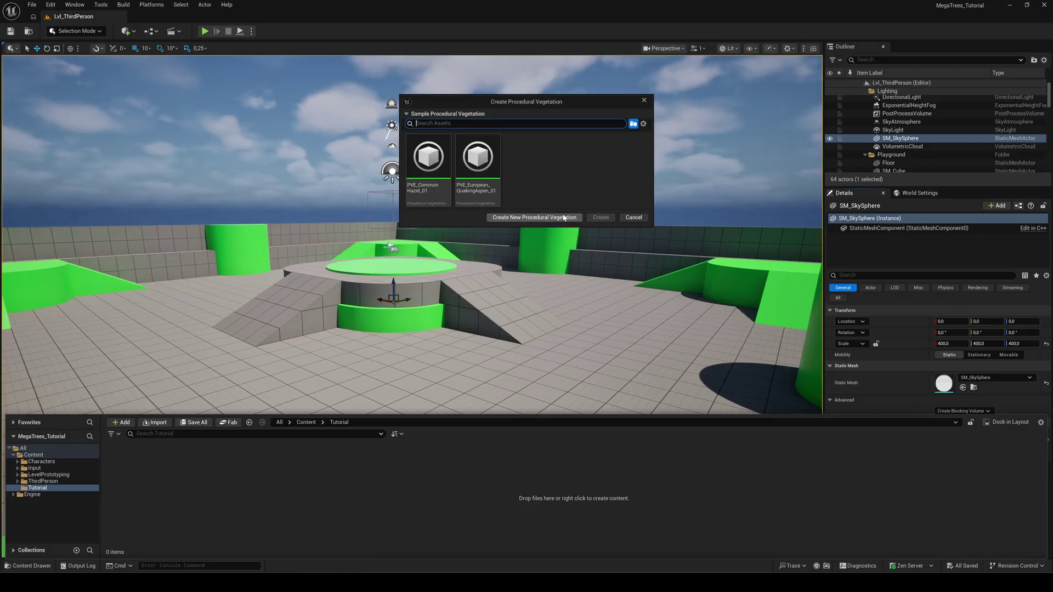
click(535, 218)
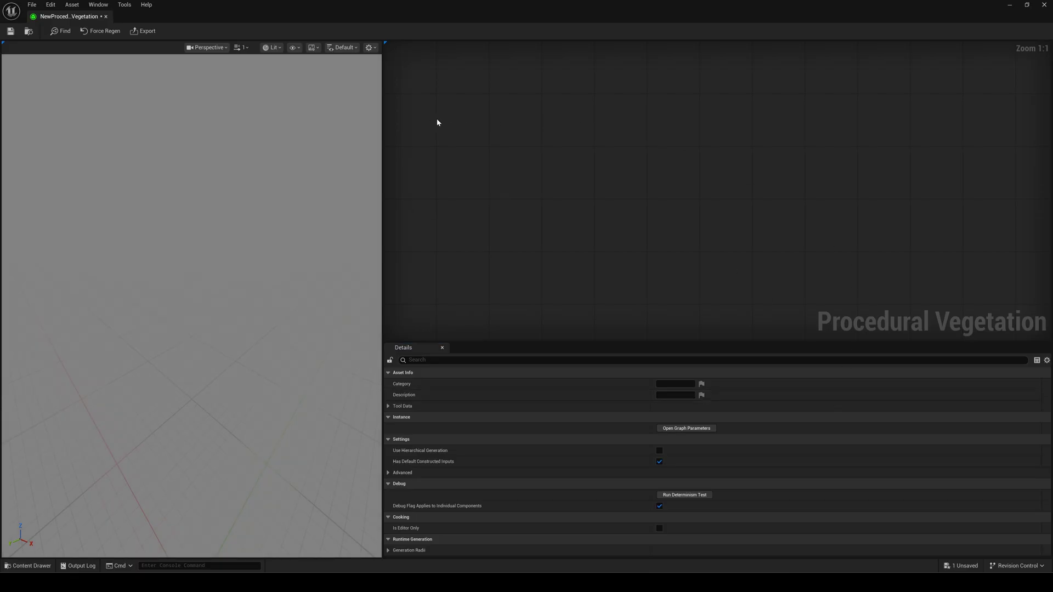
Add a Procedural Vegetation Preset Loader node to the graph and assign it the PVE_QuakingAspen_Data preset
right_click(470, 128)
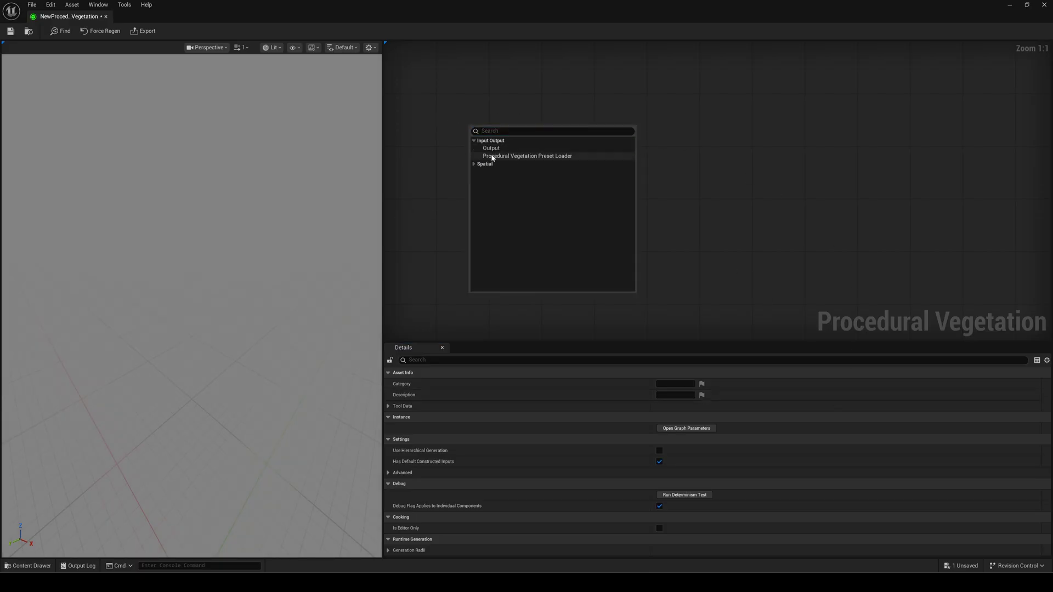
click(498, 156)
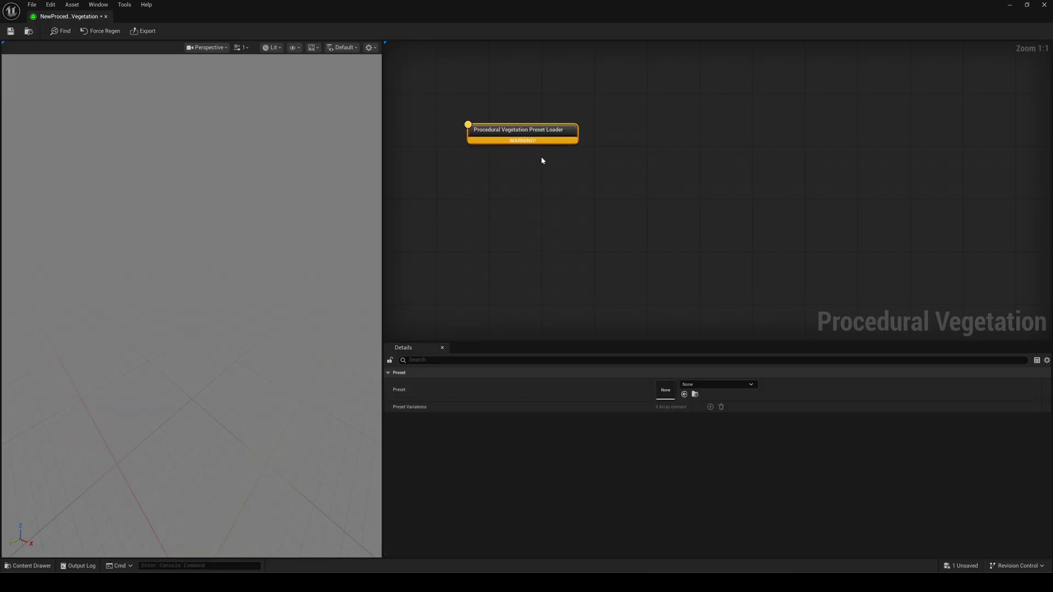
click(751, 384)
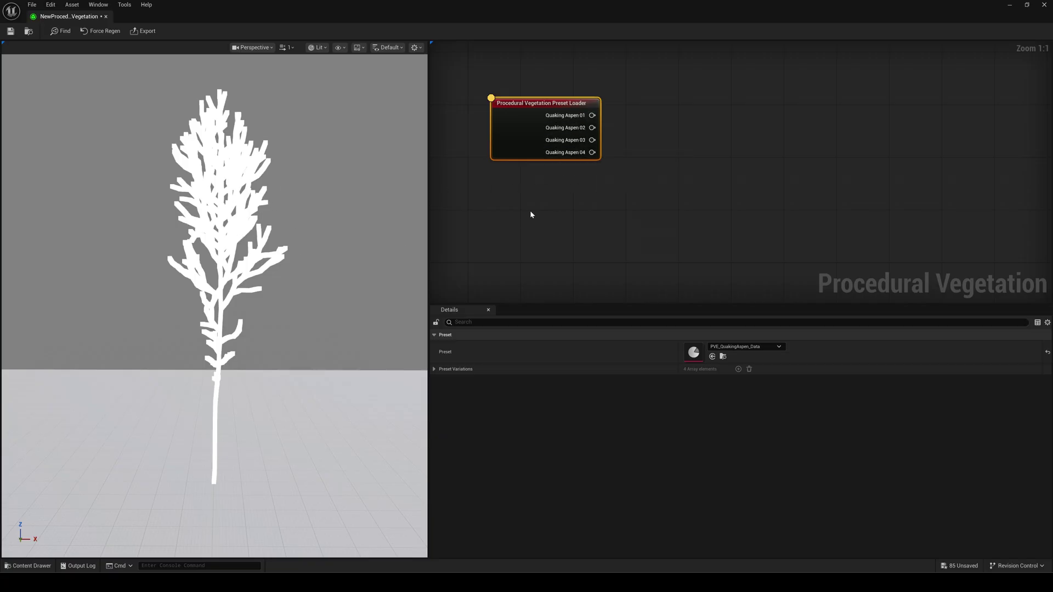
Add a Mesh Builder node, try several aspen variations as its input, and keep Quaking Aspen 02 connected
right_click(701, 122)
click(723, 135)
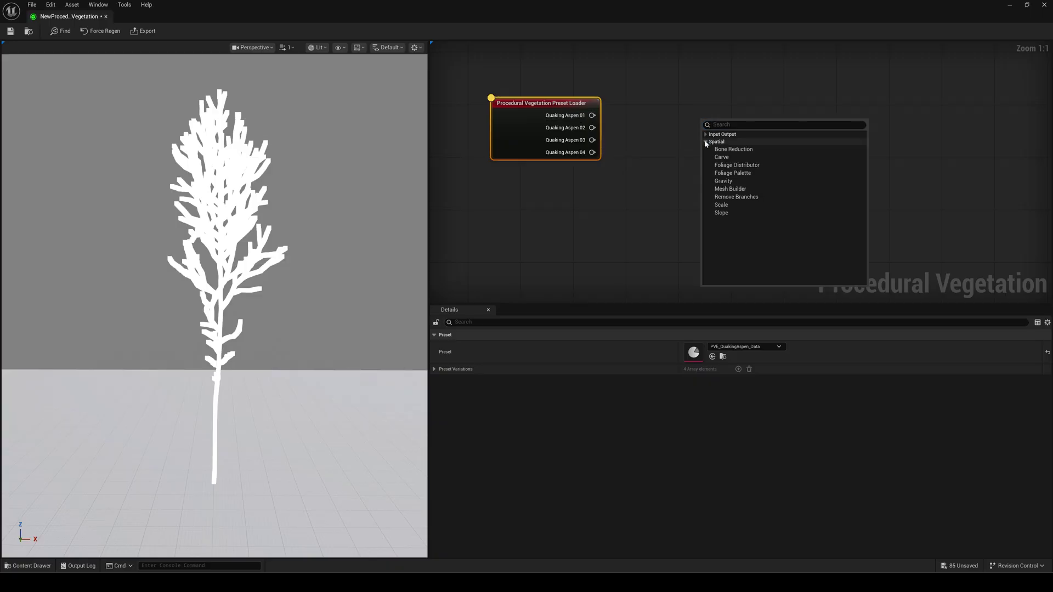
click(723, 188)
drag(593, 116, 708, 136)
drag(592, 127, 708, 136)
drag(592, 152, 708, 136)
drag(592, 127, 708, 136)
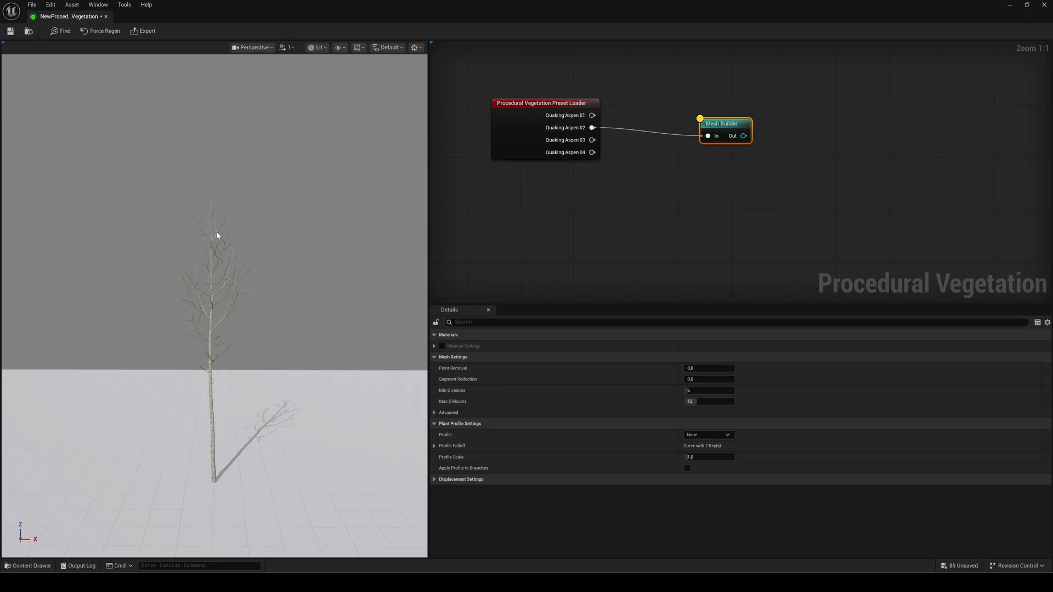
click(538, 106)
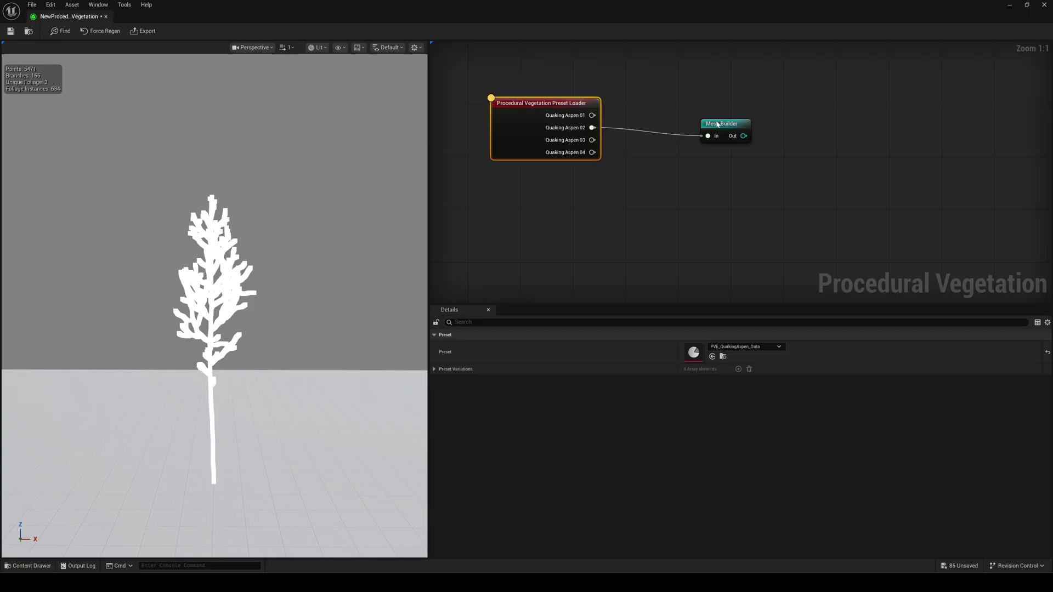
click(719, 125)
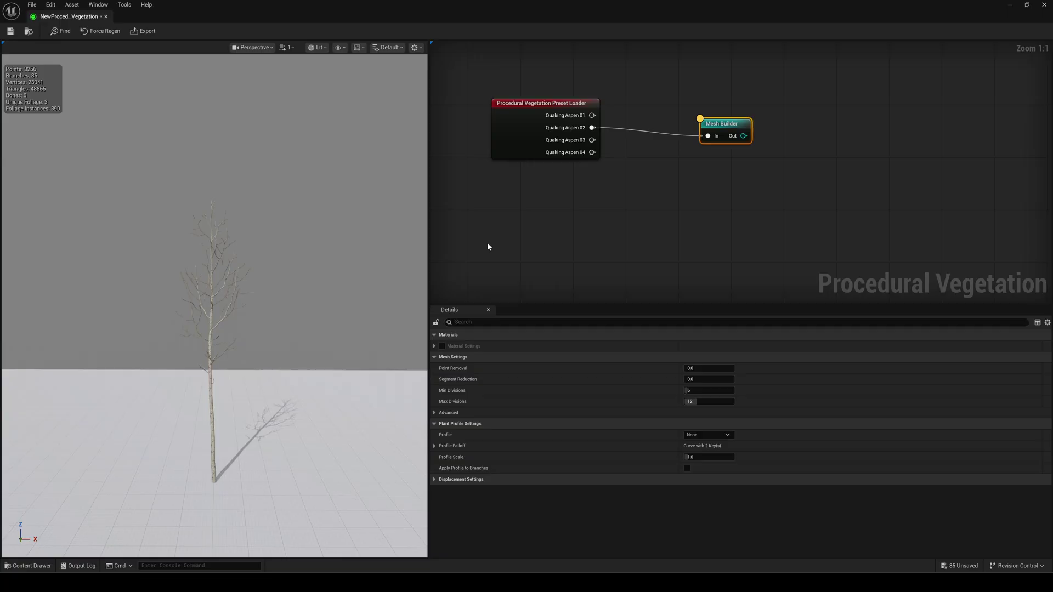
Show the mannequin in the preview with an offset of -285, and briefly view the scale visualization
click(416, 48)
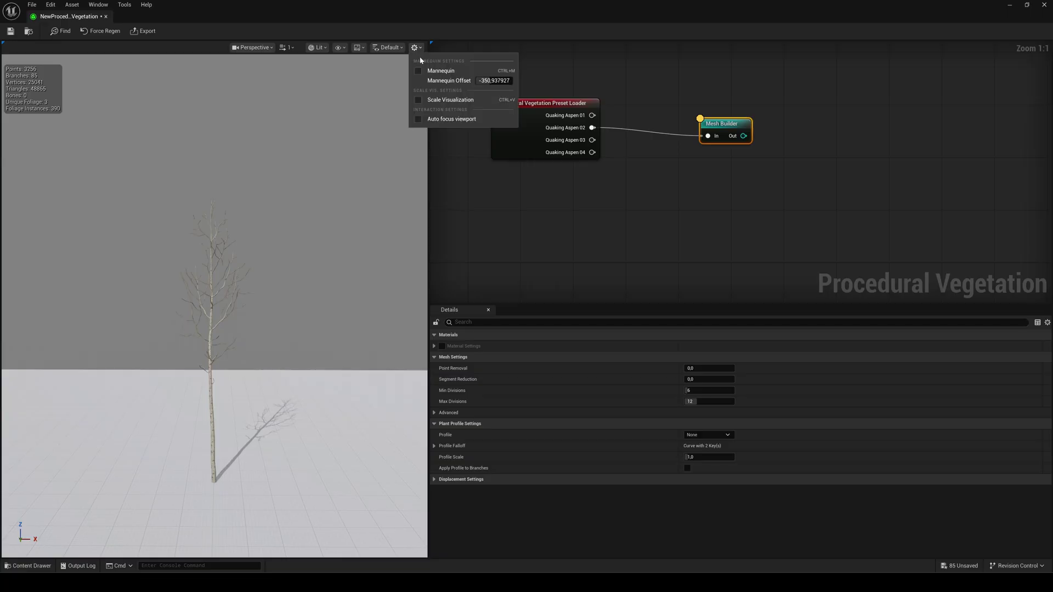
click(431, 71)
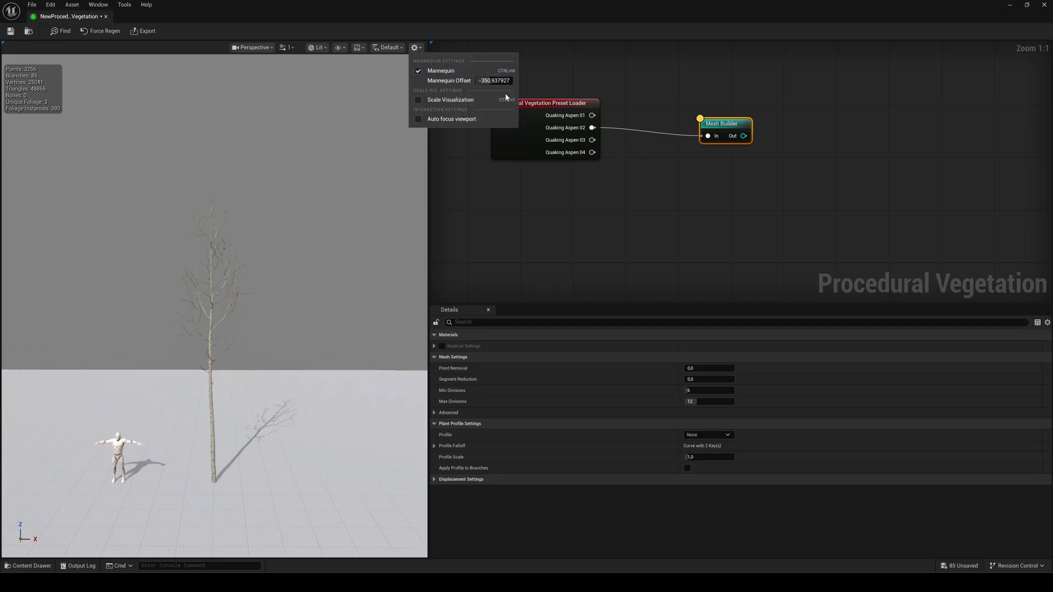
drag(492, 80, 521, 81)
click(419, 100)
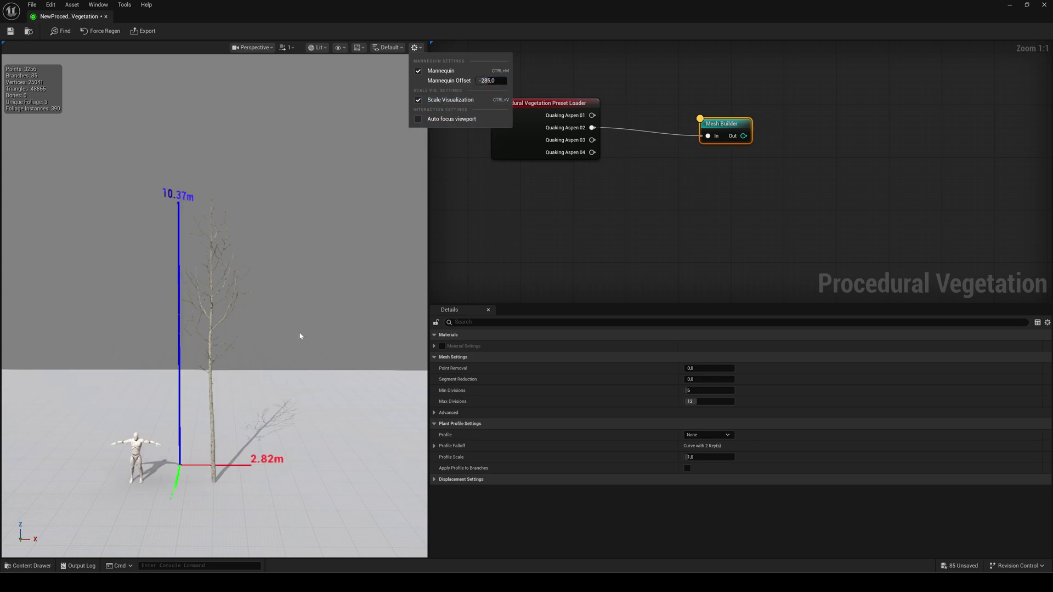
click(419, 101)
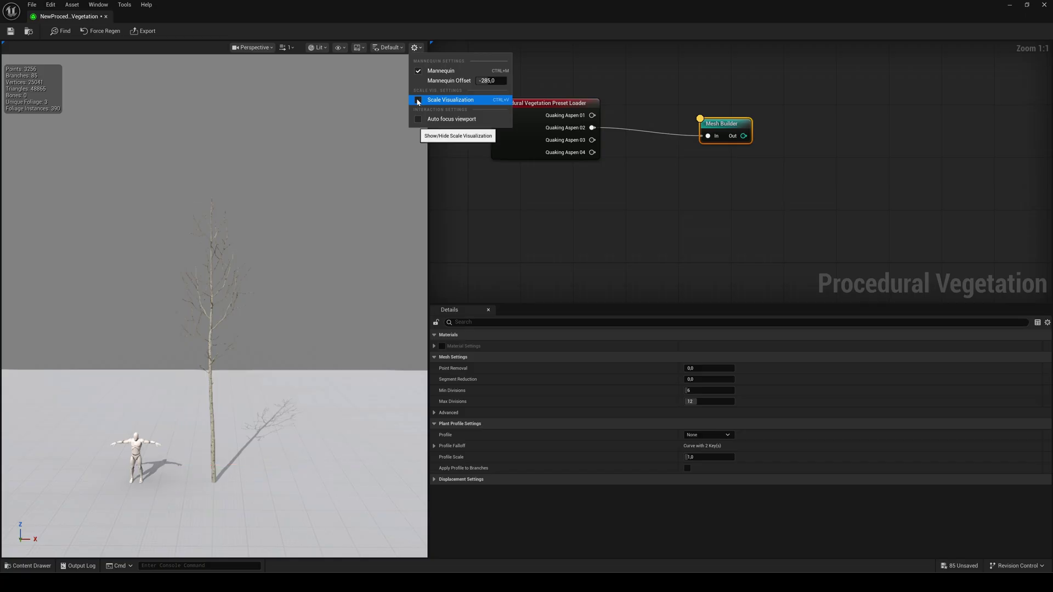
click(539, 208)
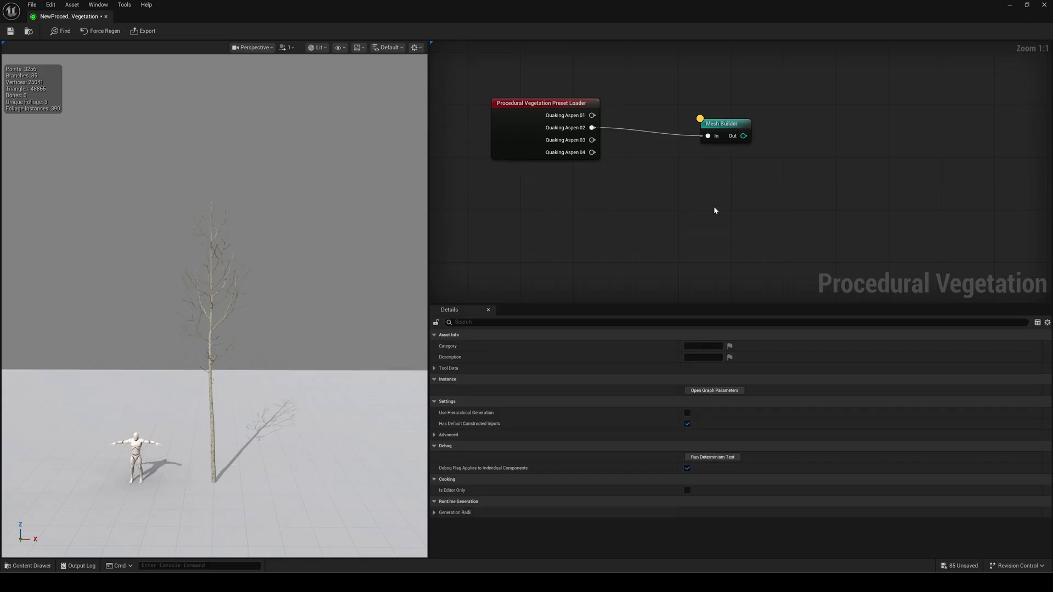
Add a Carve node and wire it between the Quaking Aspen 02 output and the Mesh Builder input
drag(722, 123, 734, 115)
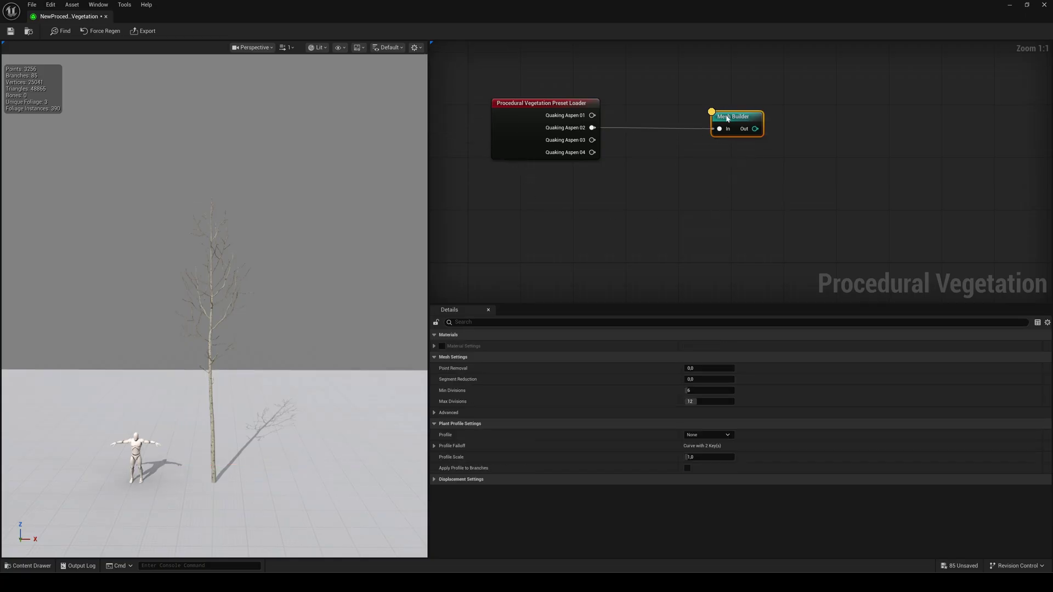
right_click(574, 207)
click(579, 228)
click(597, 243)
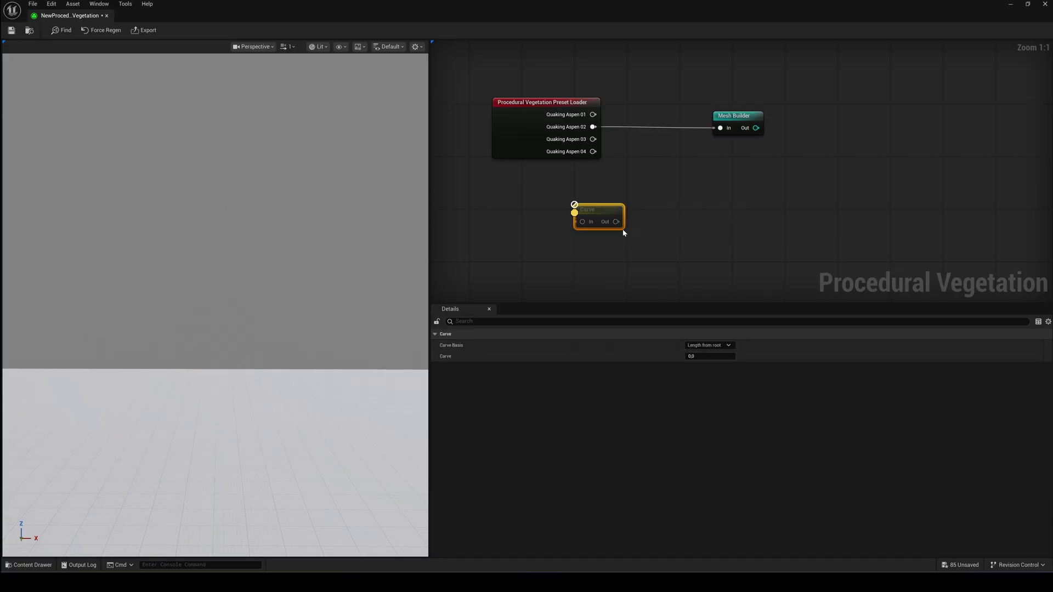
drag(598, 208, 650, 160)
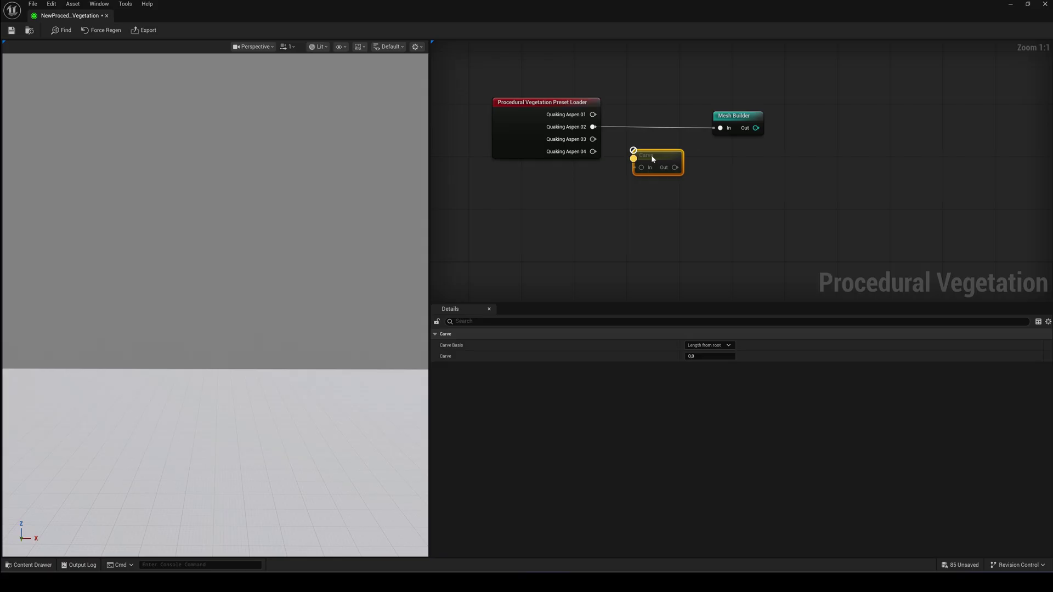
drag(593, 127, 720, 133)
drag(661, 159, 661, 119)
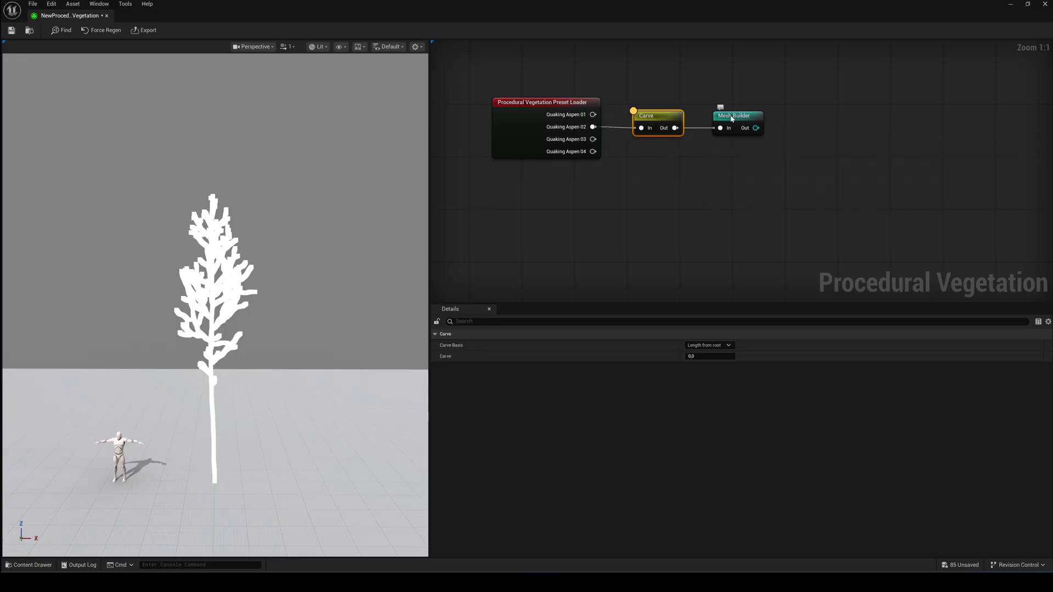
Lock the viewport preview to the Mesh Builder node's output
click(731, 119)
click(653, 116)
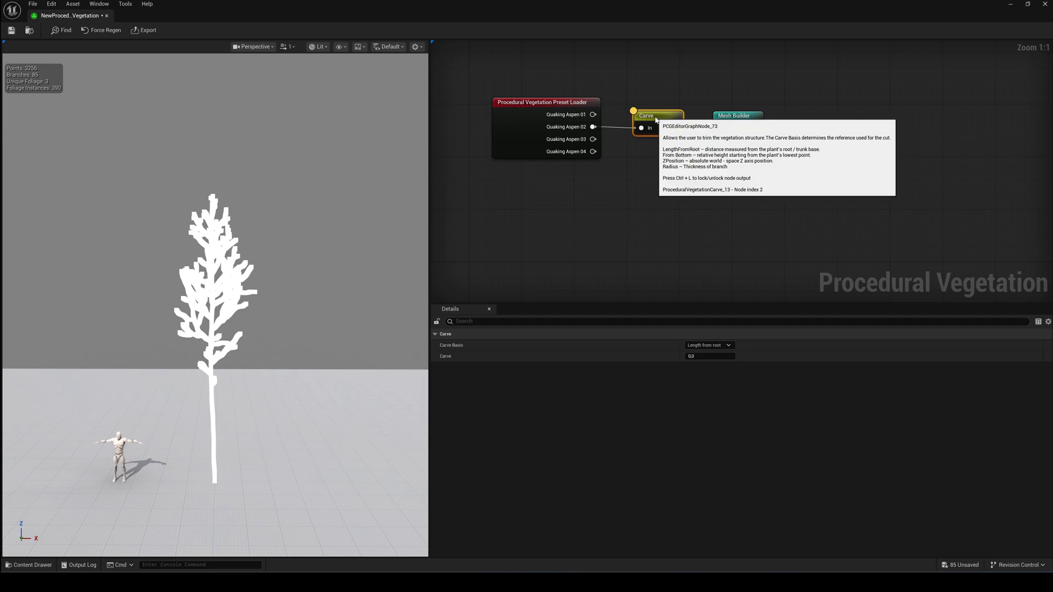
click(739, 120)
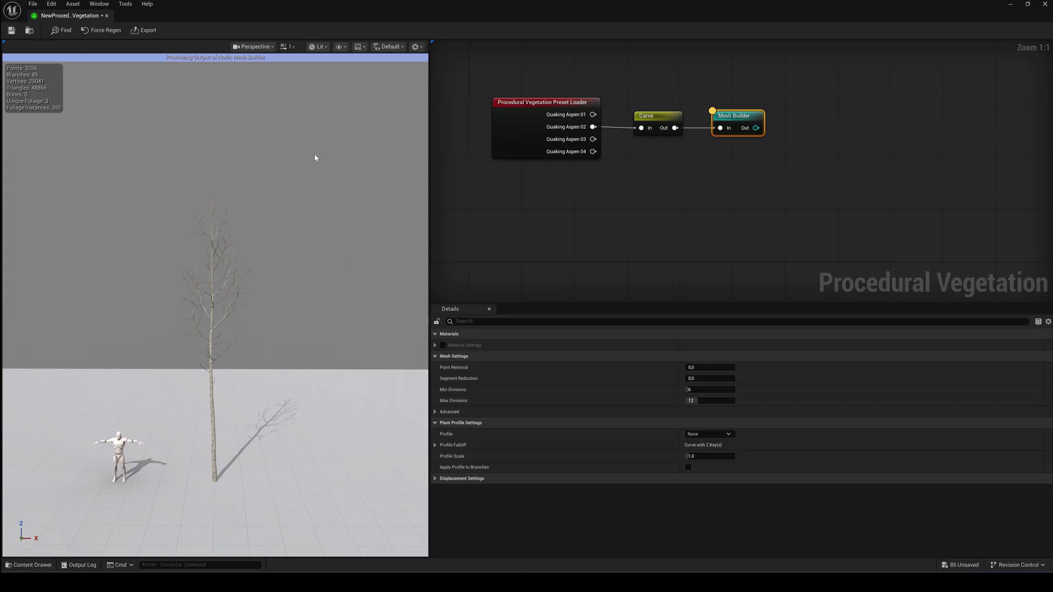
Try carving the tree by length from root at about 0.28, and reset the Carve value to 0
click(653, 119)
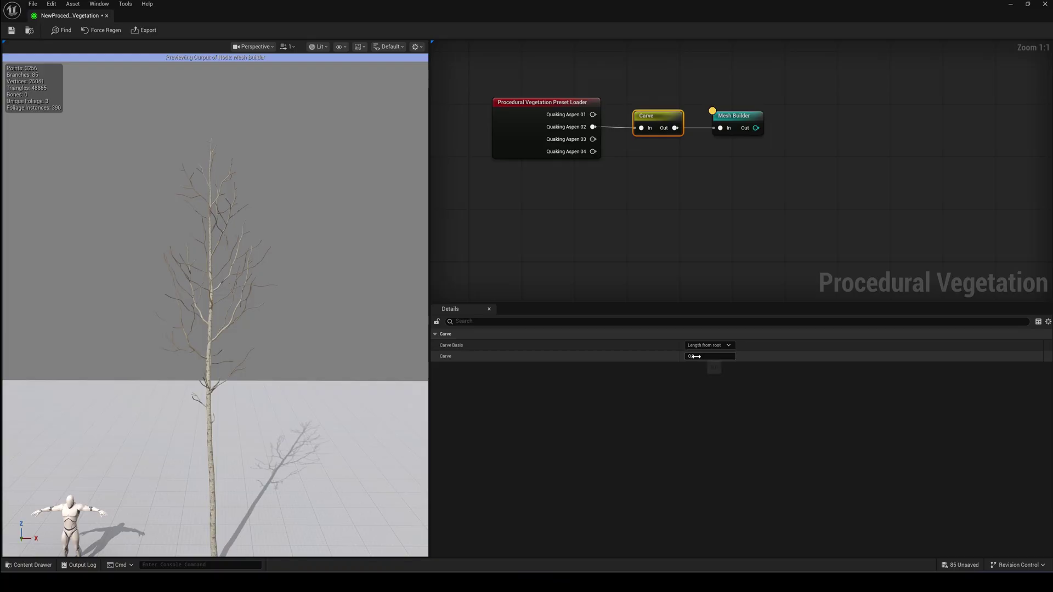
drag(708, 356, 700, 356)
click(706, 356)
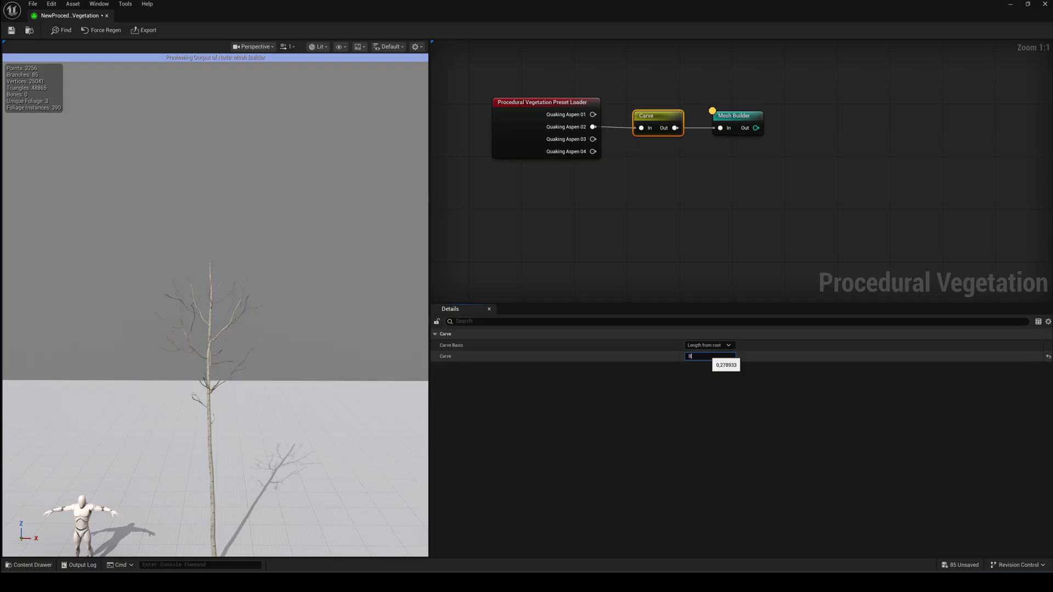
text(0)
Set the Carve node's basis to From Bottom and raise its Carve value slightly to trim the tree
click(708, 345)
click(703, 365)
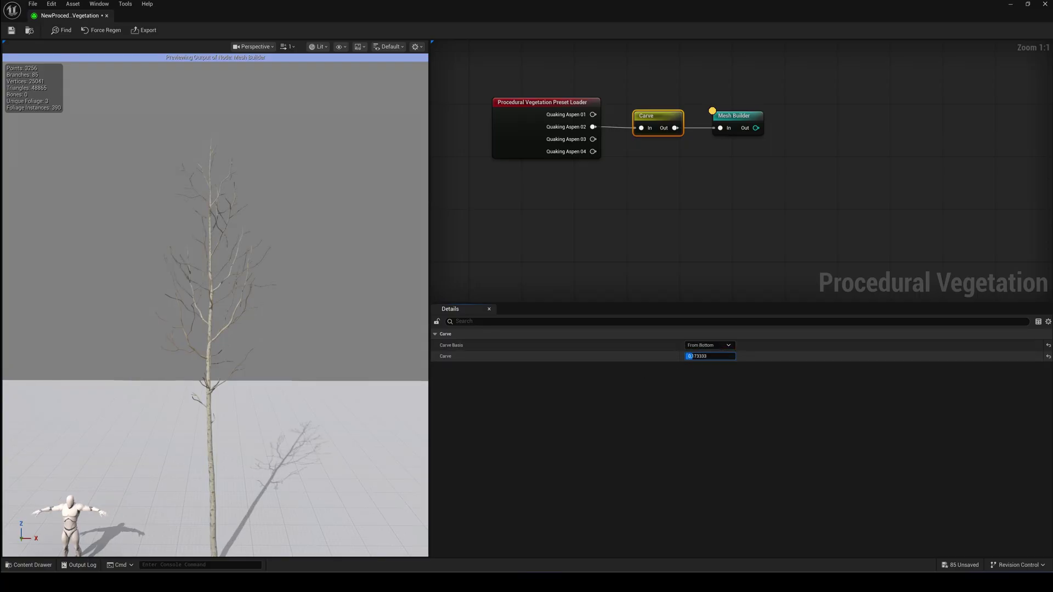
right_drag(378, 351, 380, 378)
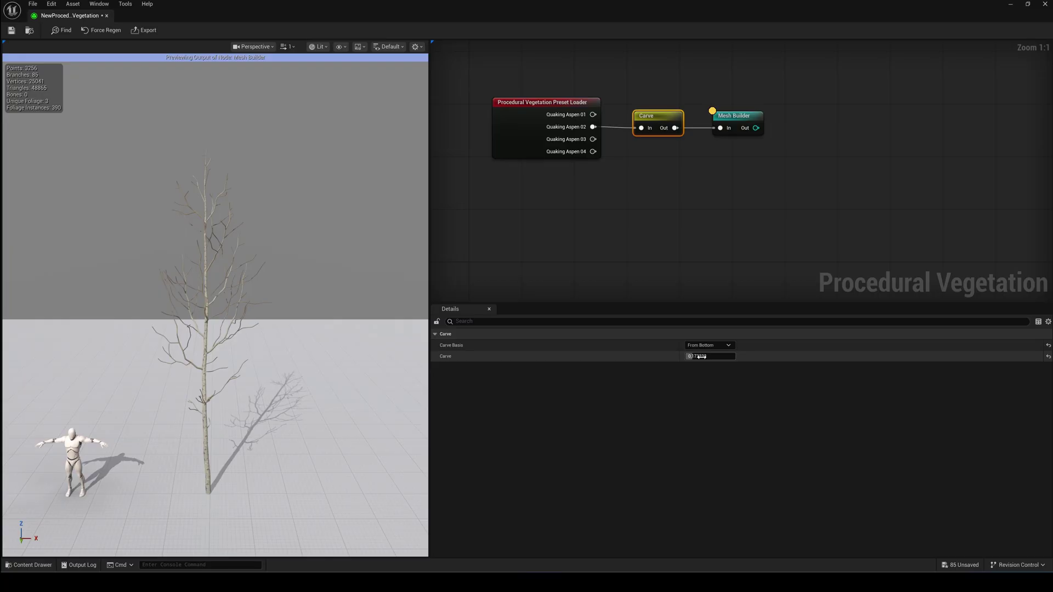
drag(702, 356, 710, 357)
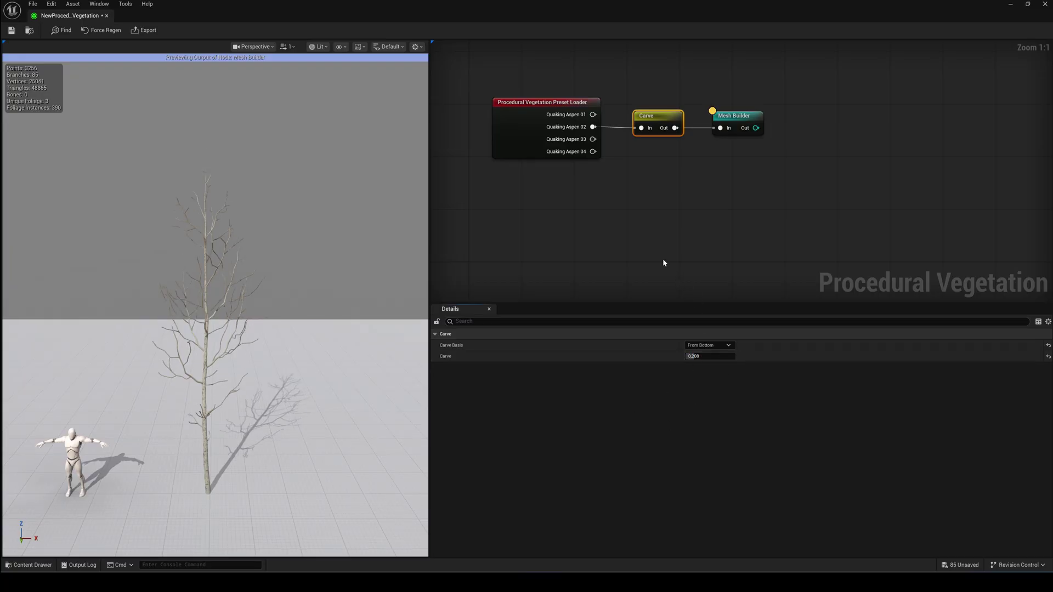
click(630, 190)
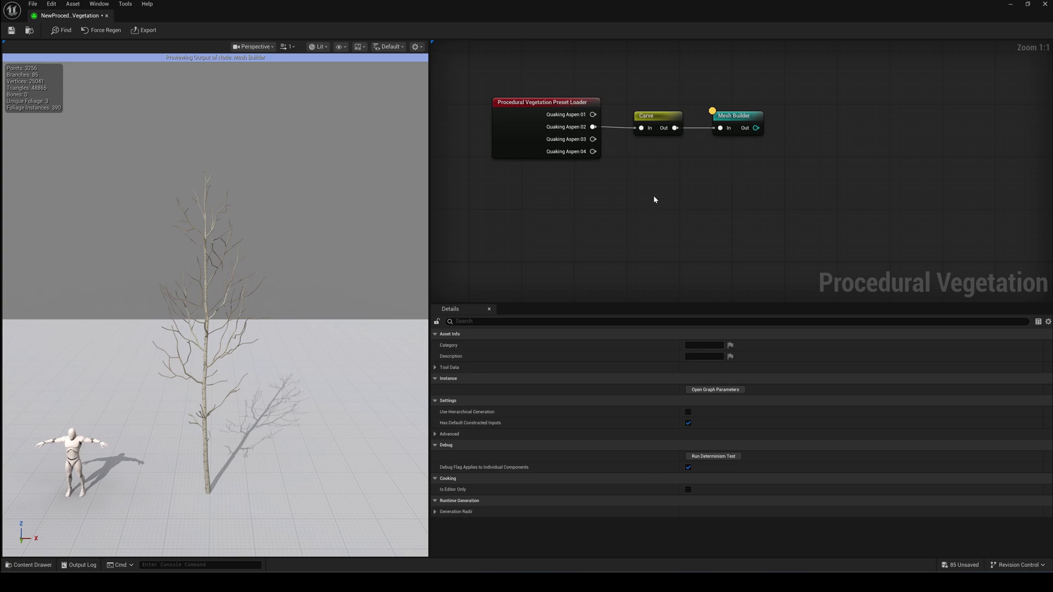
Make room before the Mesh Builder and insert a Gravity node between Carve and Mesh Builder
drag(735, 116, 847, 116)
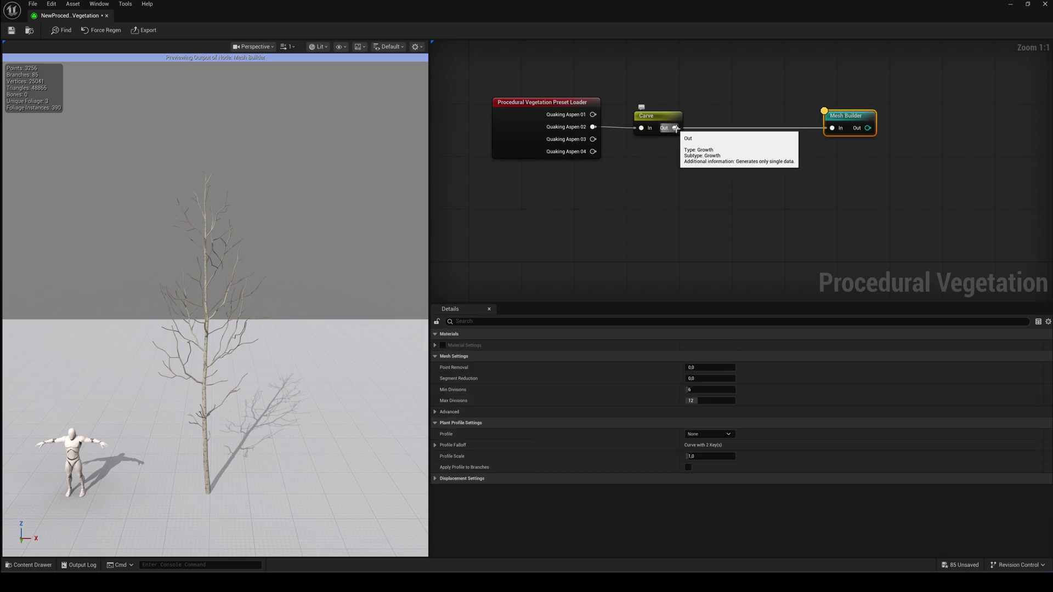
drag(676, 127, 832, 128)
click(732, 171)
click(744, 208)
drag(741, 151, 742, 116)
Try bending the tree with a Gravity of about 0.17 and X direction of about -0.14, and set Gravity to 0
mouse_move(710, 356)
mouse_down()
mouse_move(723, 356)
mouse_move(698, 356)
mouse_move(692, 368)
mouse_up()
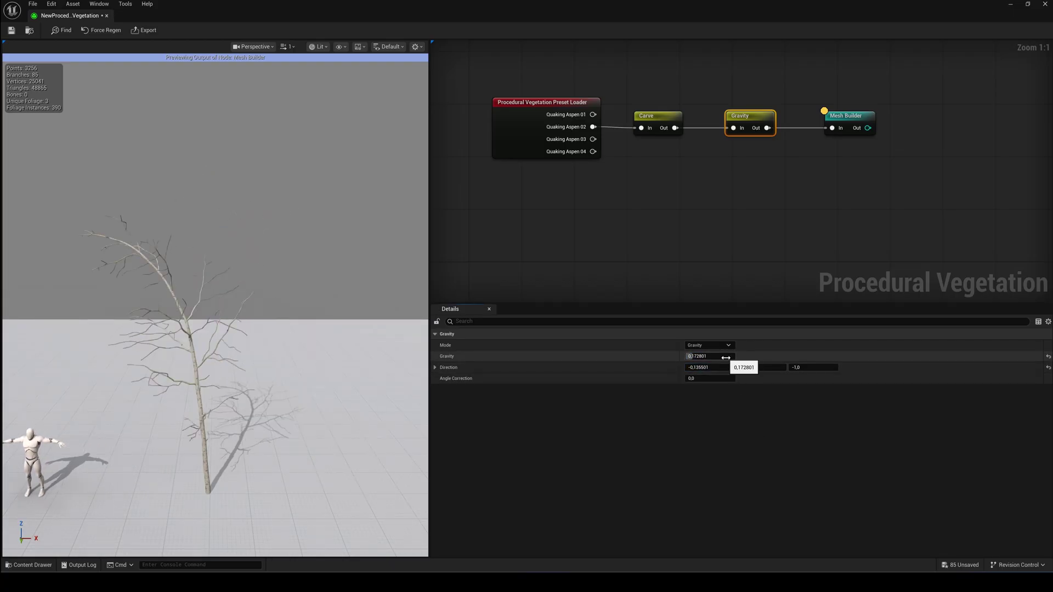
click(723, 357)
text(0)
key(Return)
Switch the Gravity node to its second mode, try a higher strength, and set the strength to 0
click(699, 345)
click(694, 364)
drag(692, 356, 713, 357)
click(695, 357)
text(0)
key(Return)
Make room before the Mesh Builder and insert a Slope node between Gravity and Mesh Builder
right_drag(769, 166, 662, 171)
drag(739, 122, 824, 122)
drag(661, 133, 812, 132)
click(713, 178)
click(731, 251)
drag(723, 161, 726, 121)
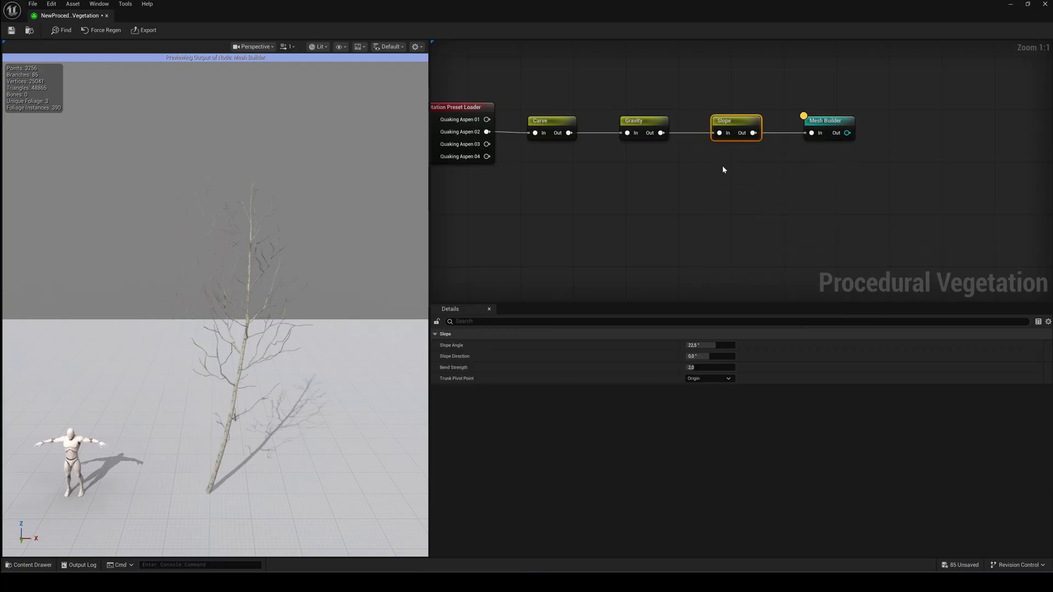
Try a slope angle of about -11.3°, direction of about -13.4° and bend strength of about 0.77, and reset all three
drag(715, 345, 692, 368)
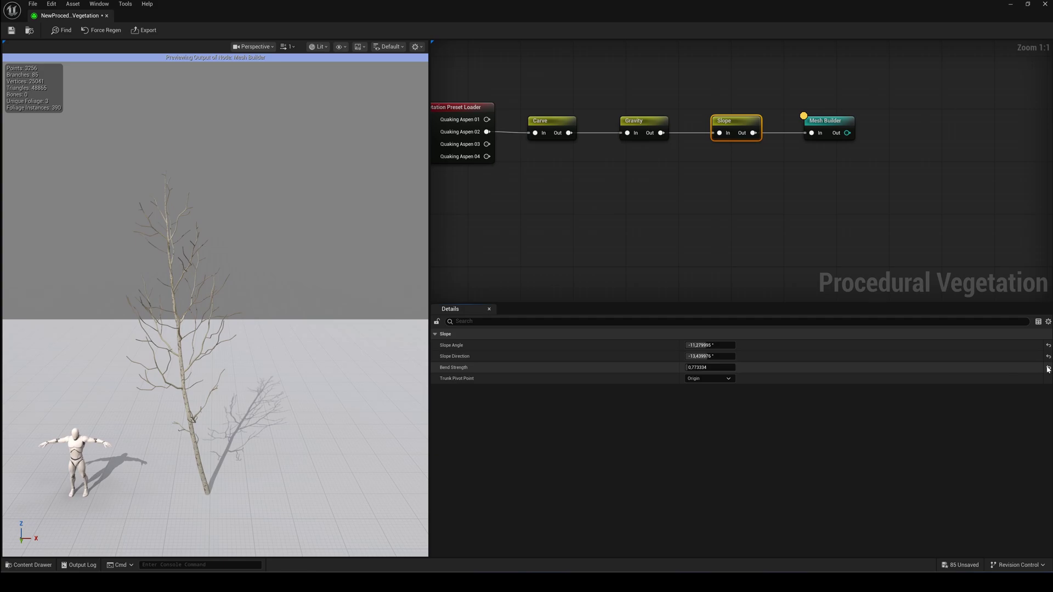
click(1048, 368)
click(1048, 356)
click(1048, 346)
Set the Slope node's Slope Angle to 0
click(708, 345)
text(0)
key(Return)
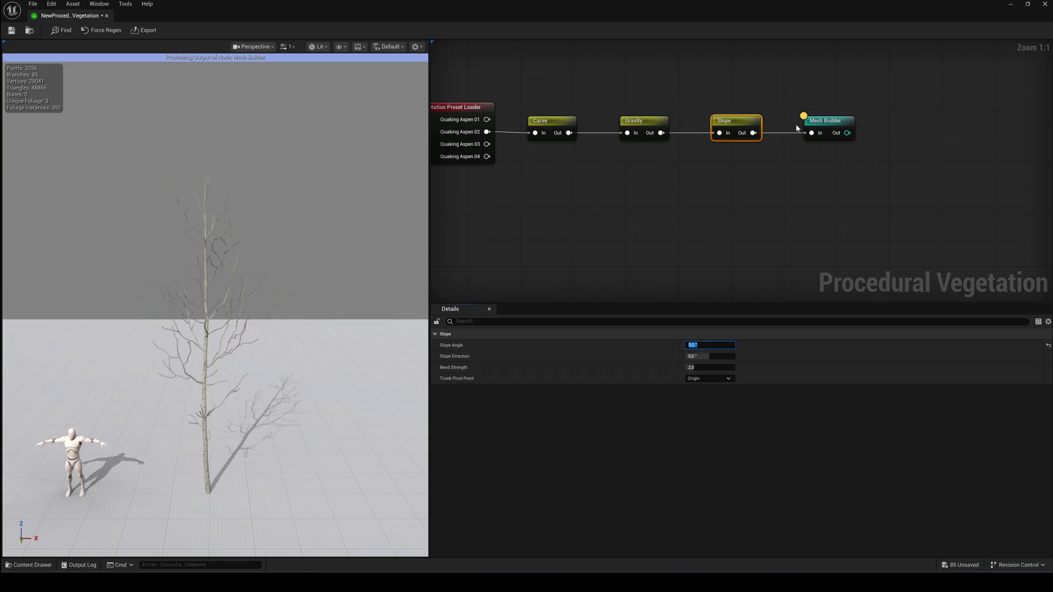
Move the Mesh Builder farther along and insert a Scale node between Slope and Mesh Builder
right_drag(833, 190, 679, 191)
drag(686, 125, 798, 124)
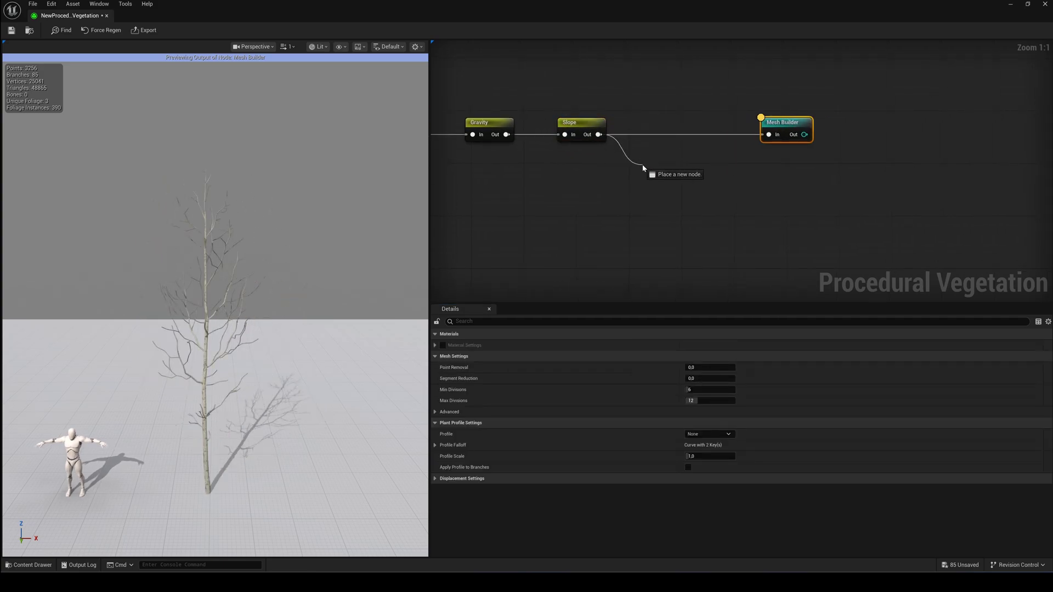
drag(644, 168, 770, 135)
click(665, 254)
key(q)
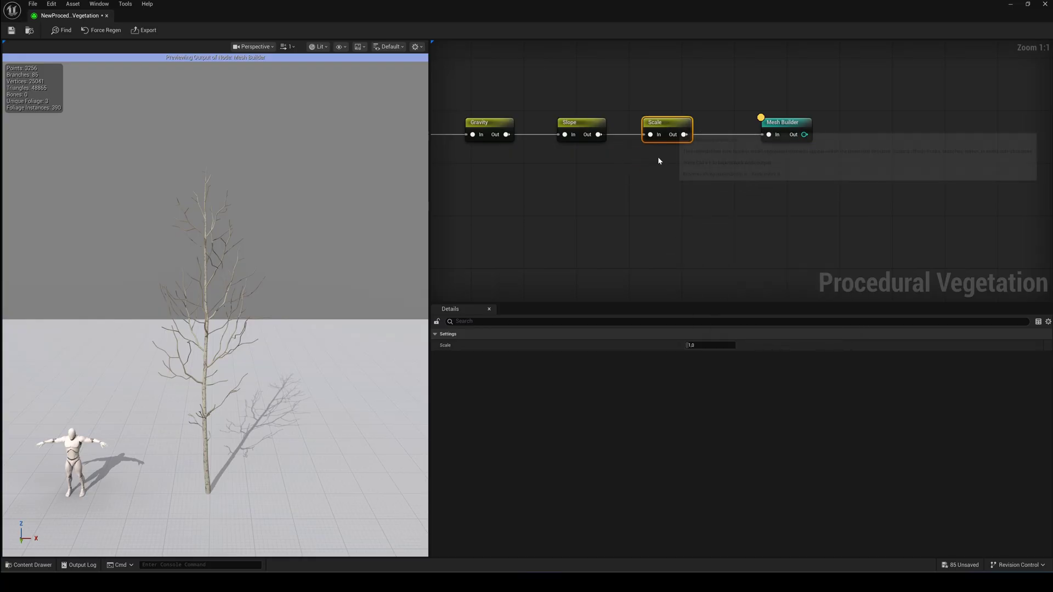
Try scaling the tree down with the Scale node, and return its Scale value to 1
mouse_move(690, 345)
mouse_down()
mouse_move(699, 345)
mouse_move(689, 345)
mouse_up()
click(708, 346)
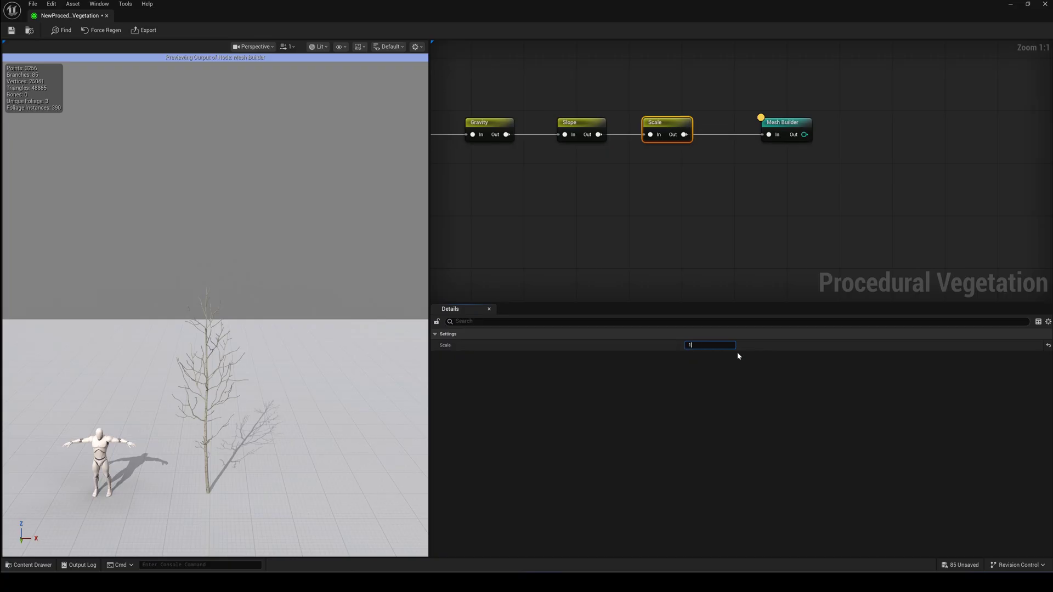
text(1)
key(Return)
Make room before the Mesh Builder and insert a Remove Branches node between Scale and Mesh Builder
drag(783, 125, 810, 125)
drag(685, 134, 703, 166)
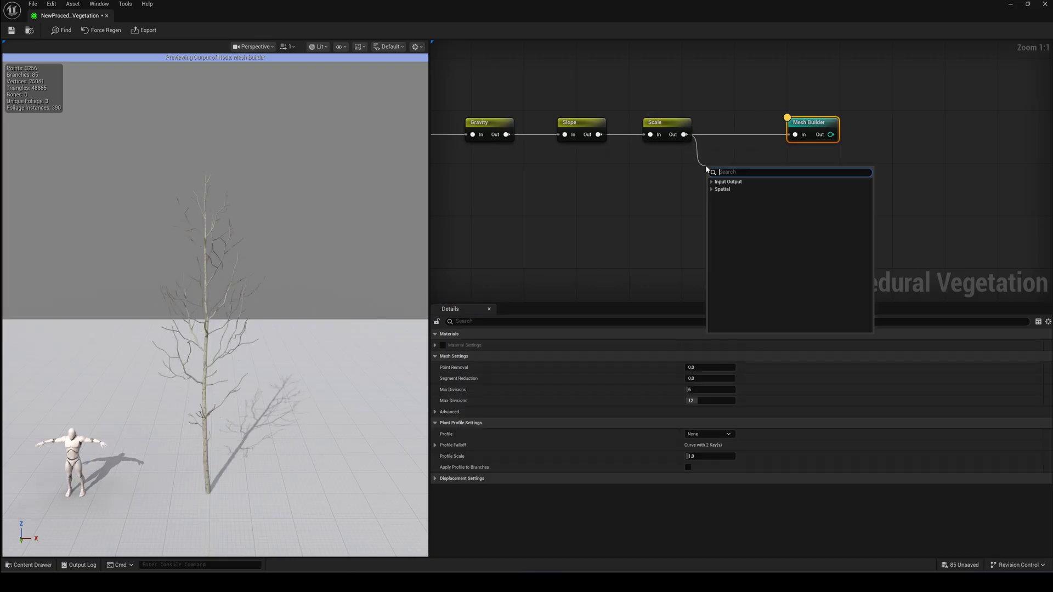
click(749, 246)
drag(762, 184, 764, 125)
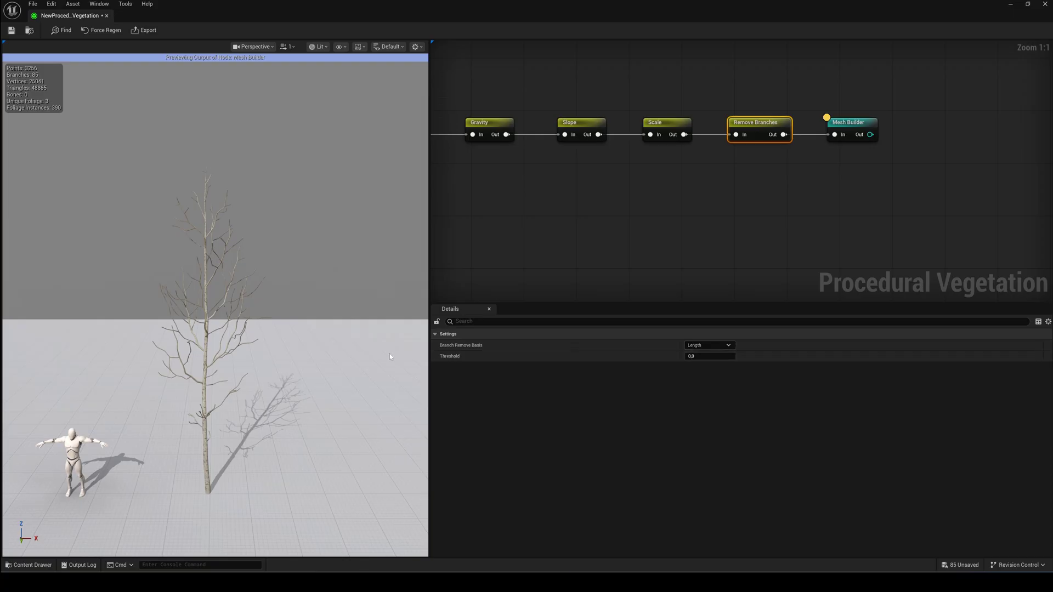
Try removing branches on the Length basis by raising the Remove Branches threshold
click(692, 346)
click(695, 354)
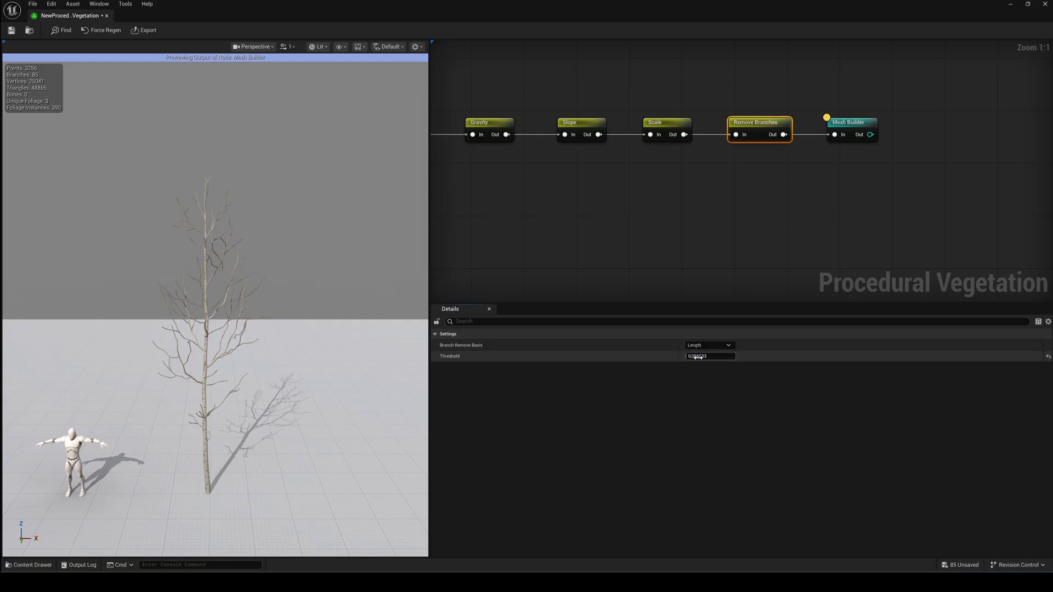
drag(695, 356, 708, 358)
Set the Branch Remove Basis to Radius, try a Threshold of about 0.51, and return the Threshold to 0
click(695, 346)
click(692, 362)
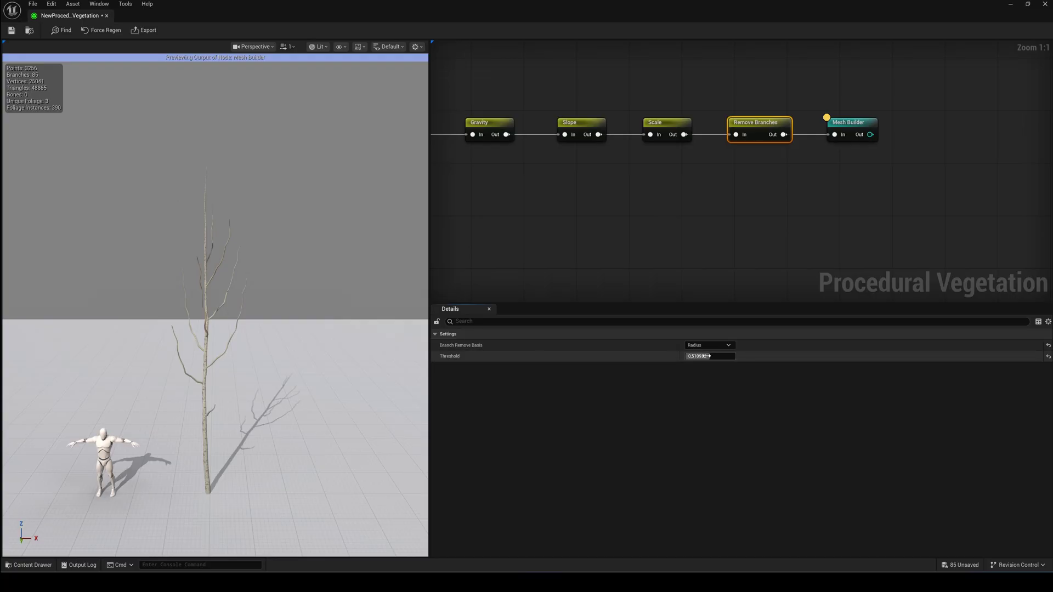
click(705, 356)
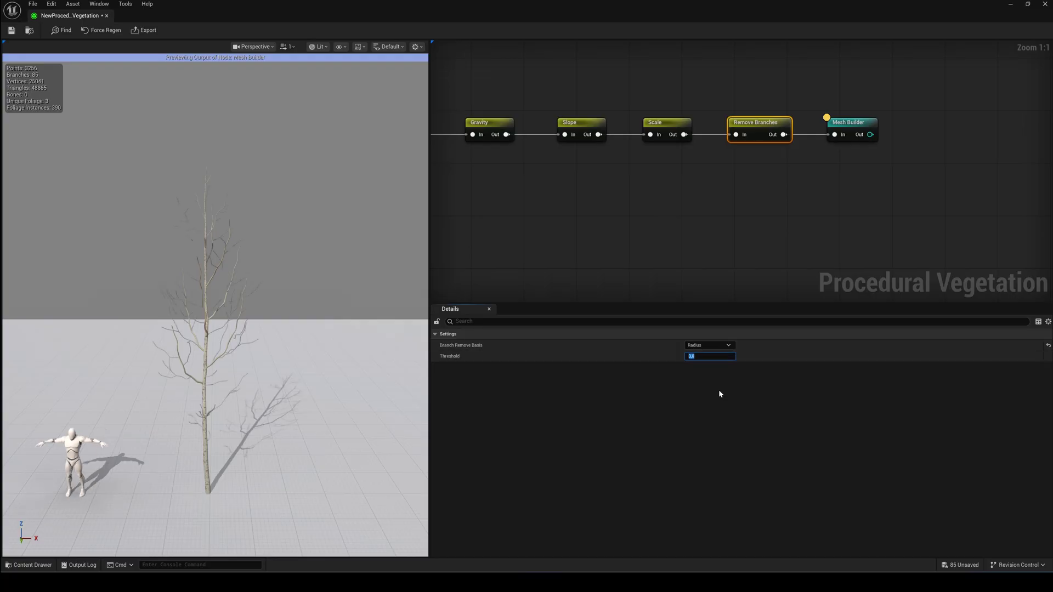
Select the Mesh Builder node and enable its Material Settings
click(694, 229)
right_drag(539, 209, 559, 214)
right_drag(863, 216, 672, 216)
click(685, 140)
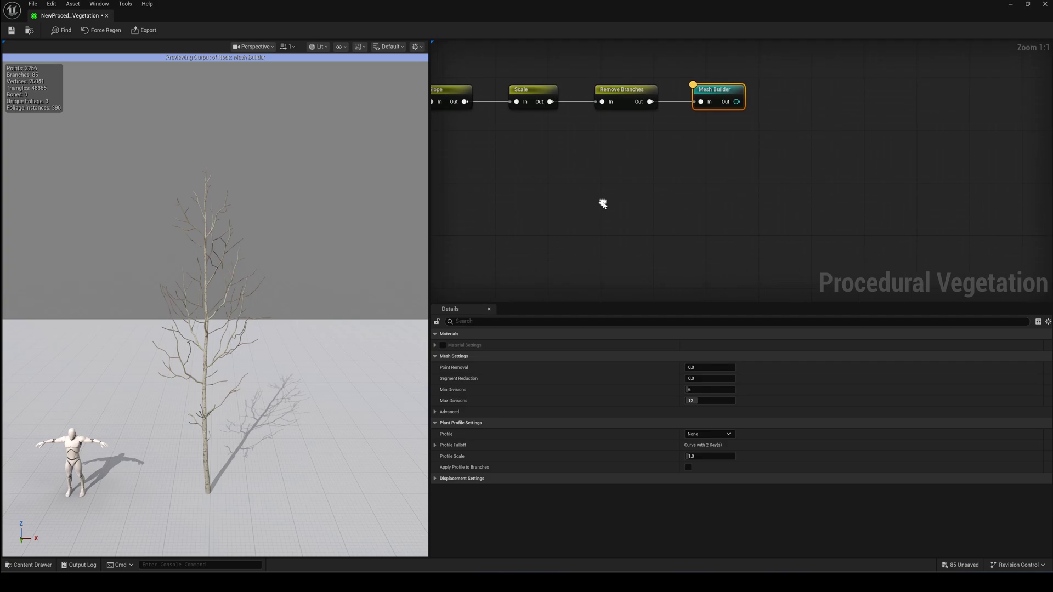
click(440, 348)
click(443, 346)
Examine the Generation Materials entries of the Mesh Builder, including their assigned bark materials and texture scale and offset options
click(442, 378)
click(449, 390)
click(449, 514)
scroll(609, 459, down, 3)
scroll(445, 360, up, 1)
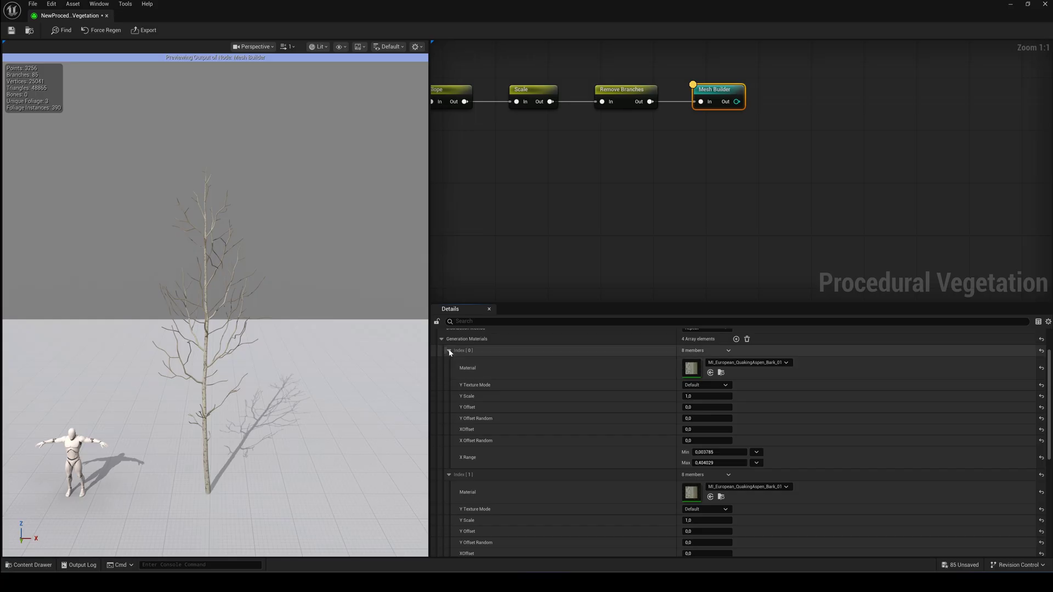
click(449, 350)
click(448, 363)
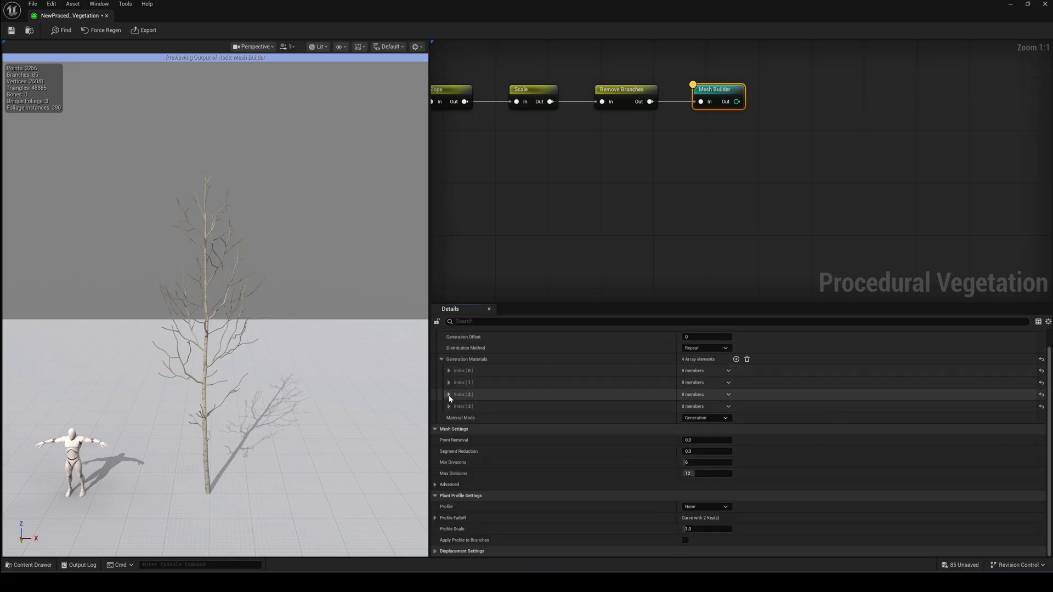
click(449, 395)
click(449, 395)
click(448, 407)
click(449, 406)
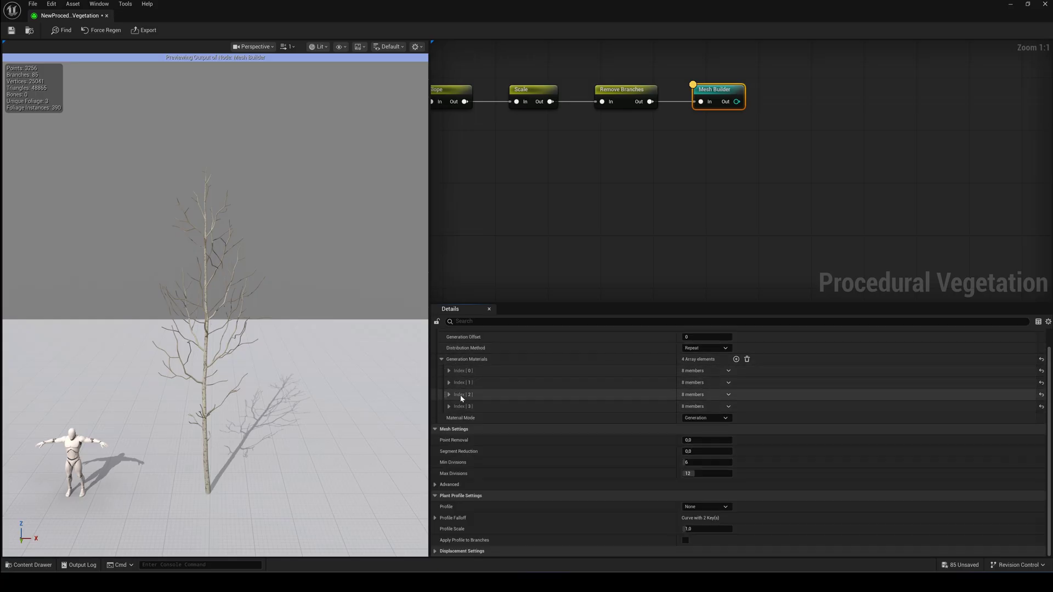
click(442, 359)
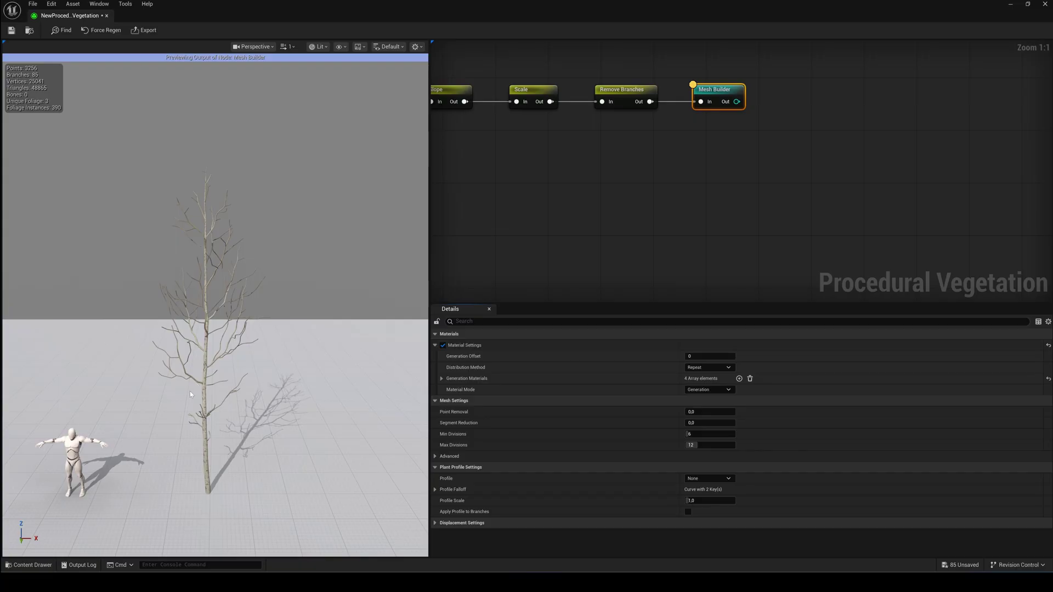
Show the tree's branches up close in Wireframe view to inspect the mesh density
key(w)
right_drag(231, 365, 217, 351)
click(320, 46)
click(337, 98)
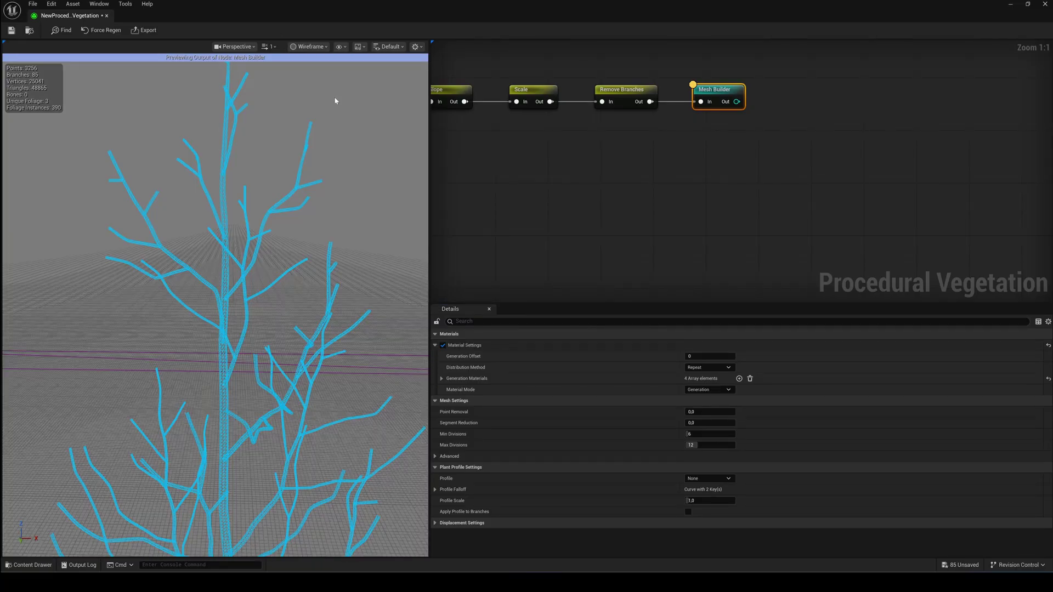
Try a Segment Reduction of about 0.15, and return it to 0 and the viewport to Lit
click(695, 412)
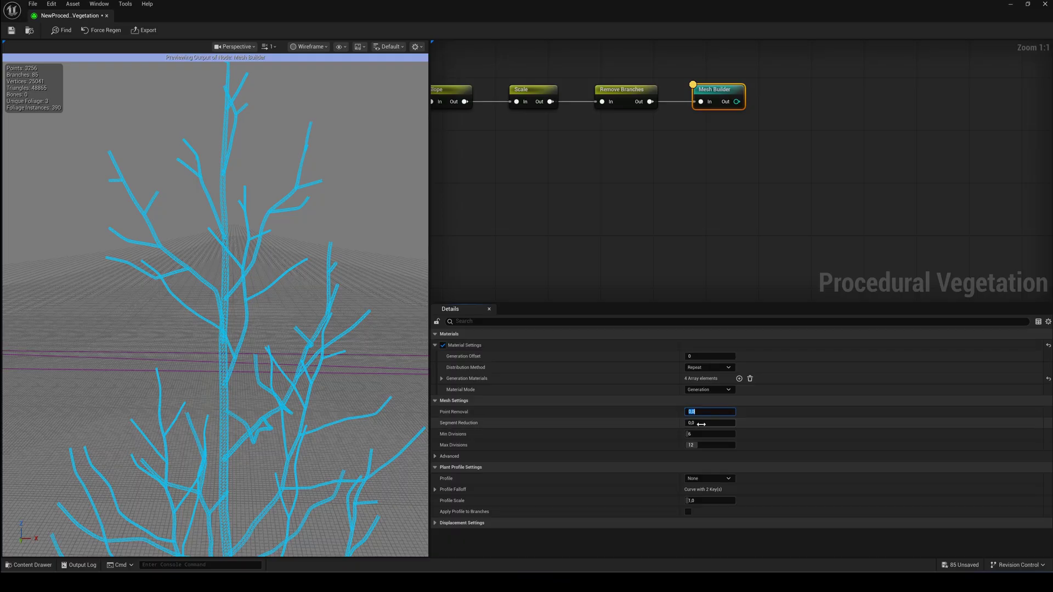
drag(696, 423, 705, 423)
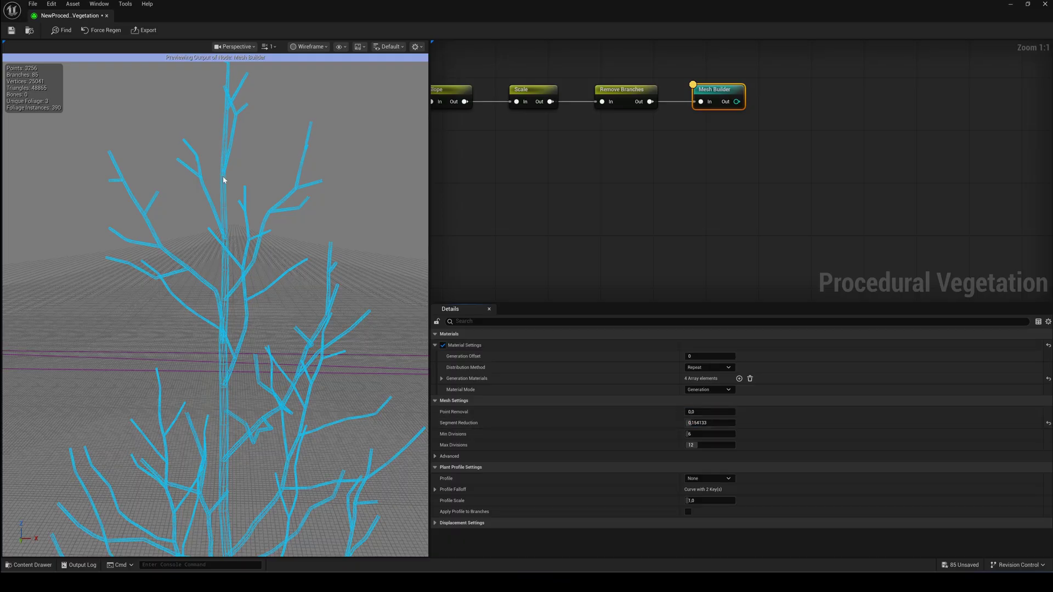
click(700, 422)
text(0)
key(Return)
click(308, 47)
click(315, 79)
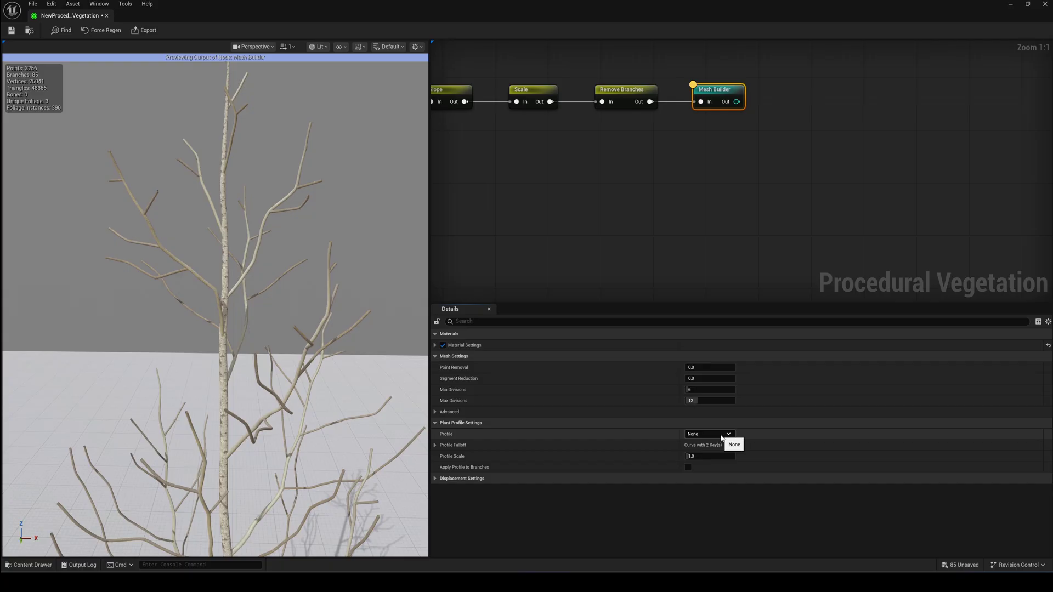
Set the Mesh Builder's plant Profile to 0 and raise the Profile Scale to about 5
click(689, 450)
click(435, 445)
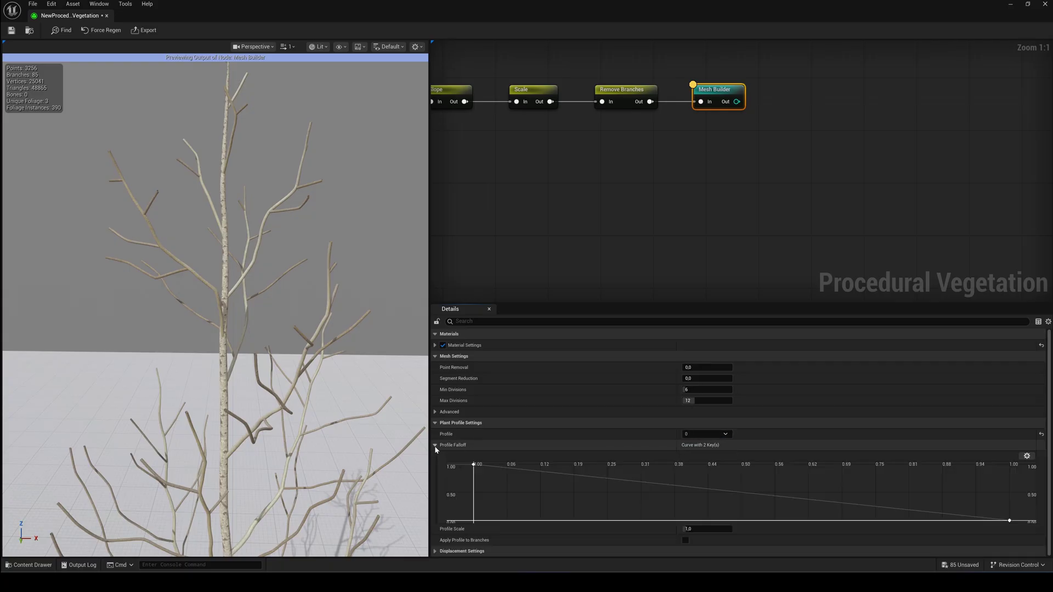
scroll(215, 305, down, 5)
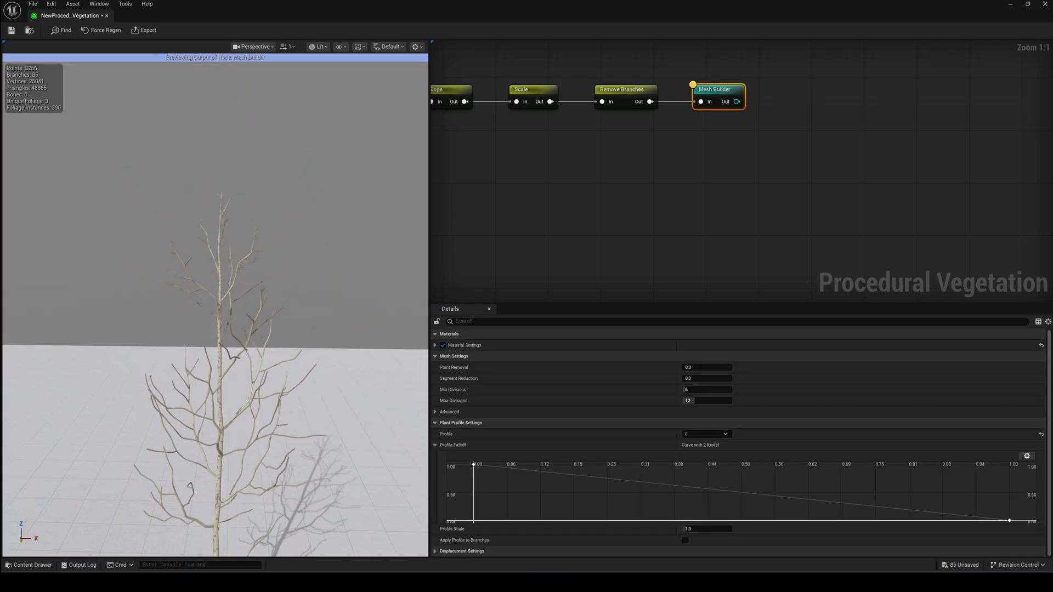
middle_drag(219, 306, 218, 393)
click(689, 529)
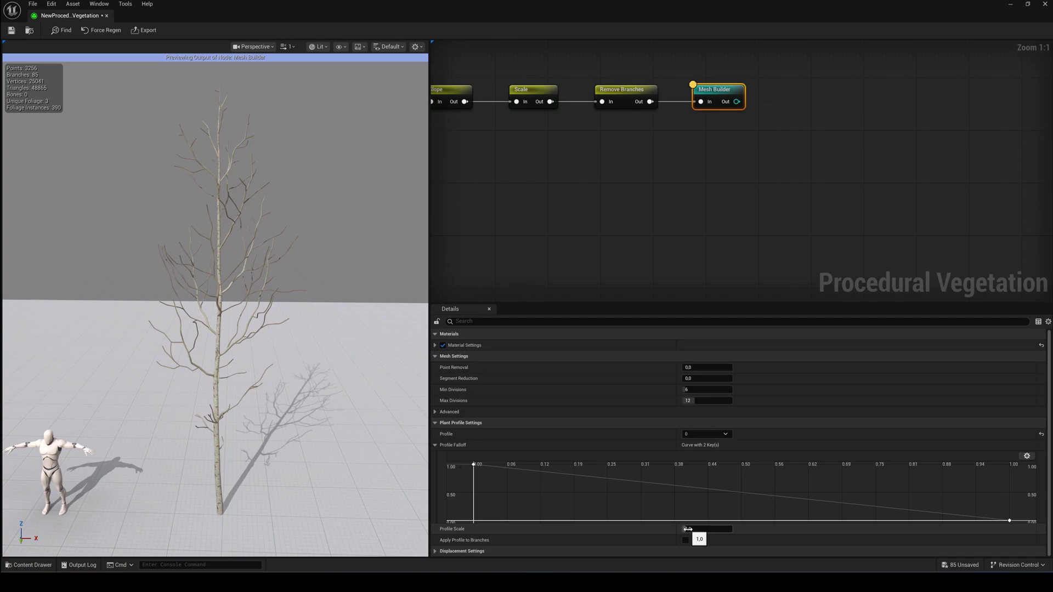
drag(699, 529, 707, 528)
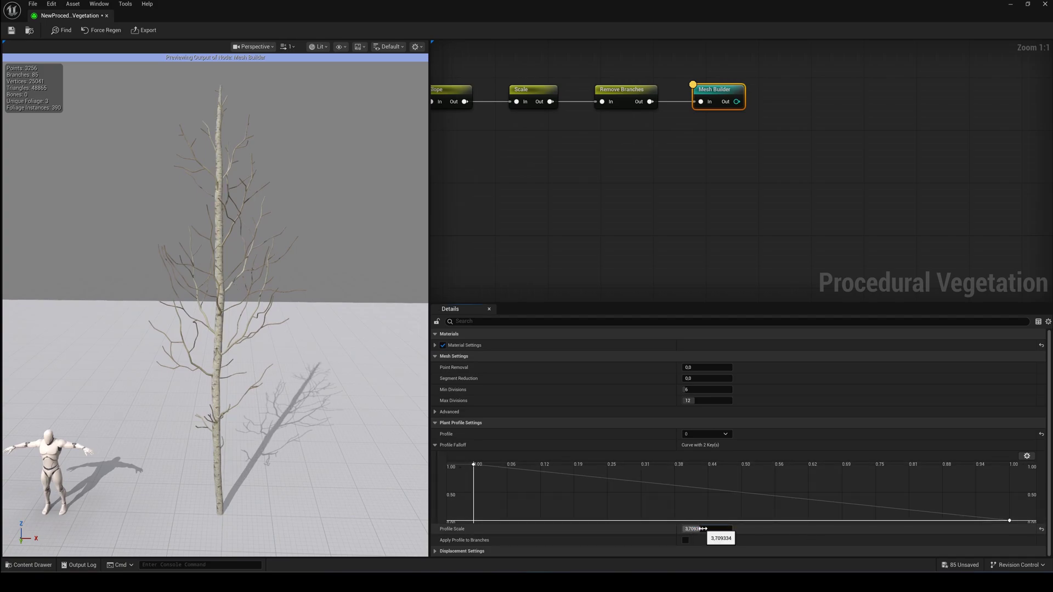
Invert the Profile Falloff curve by lowering its first key to 0 and raising its last key to 1
drag(473, 465, 493, 520)
drag(1010, 520, 1005, 465)
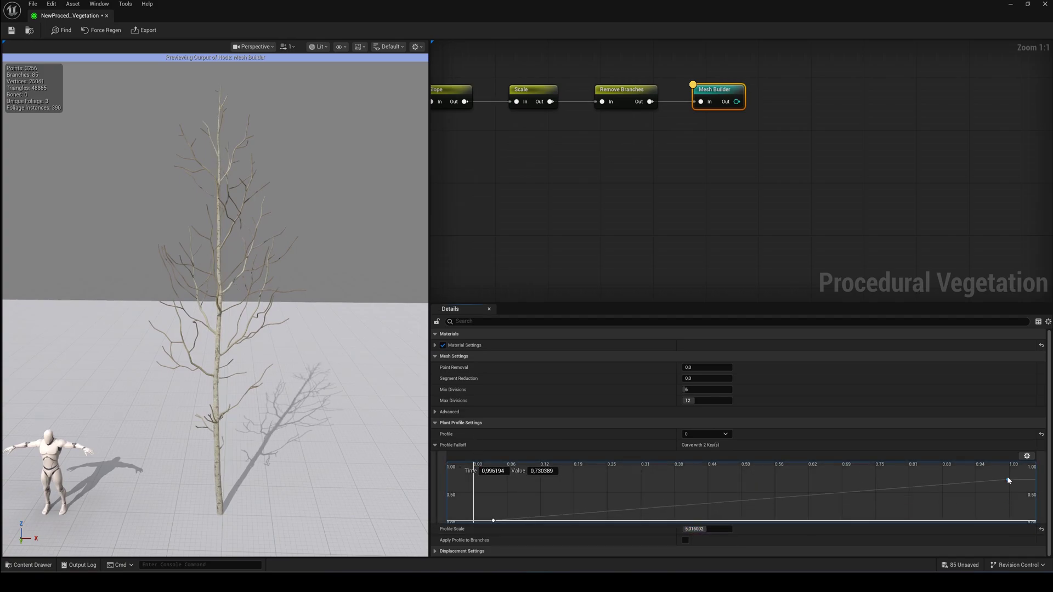
Try applying the profile to the branches, and reset the Profile Scale to 1 and the Profile to None
click(686, 541)
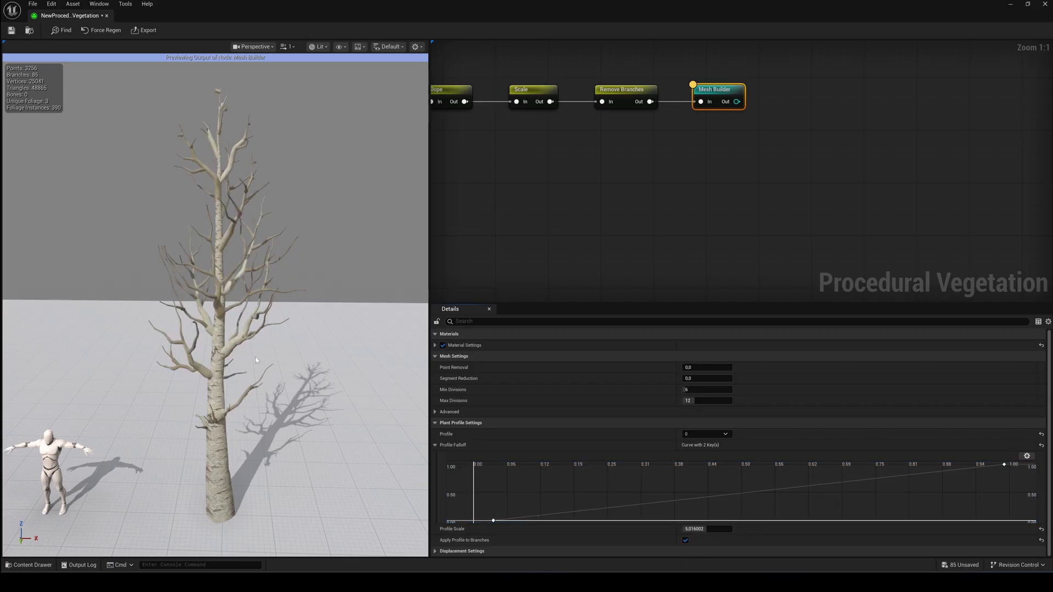
click(686, 541)
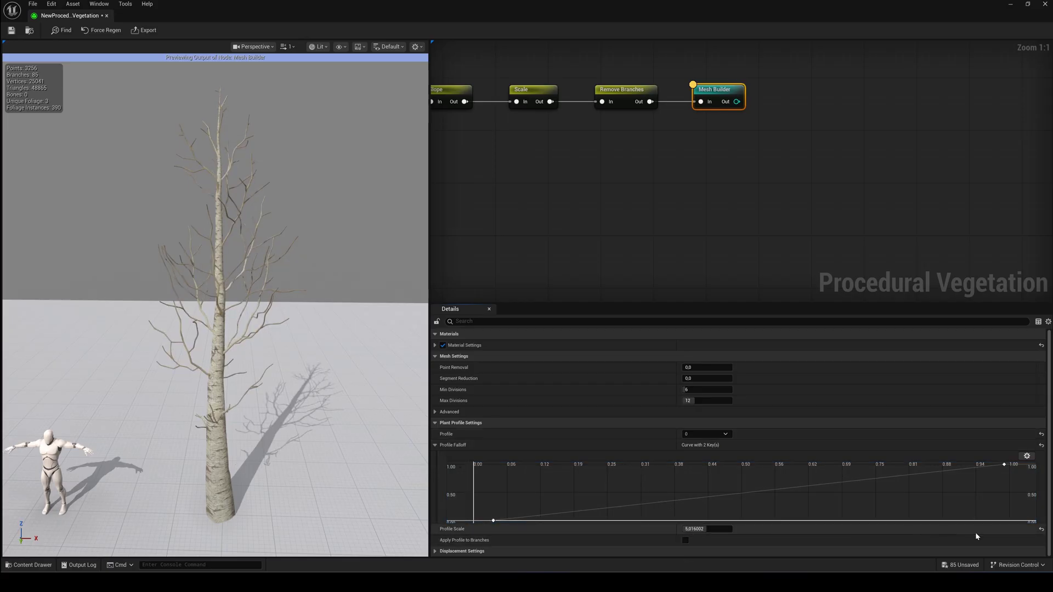
click(1042, 530)
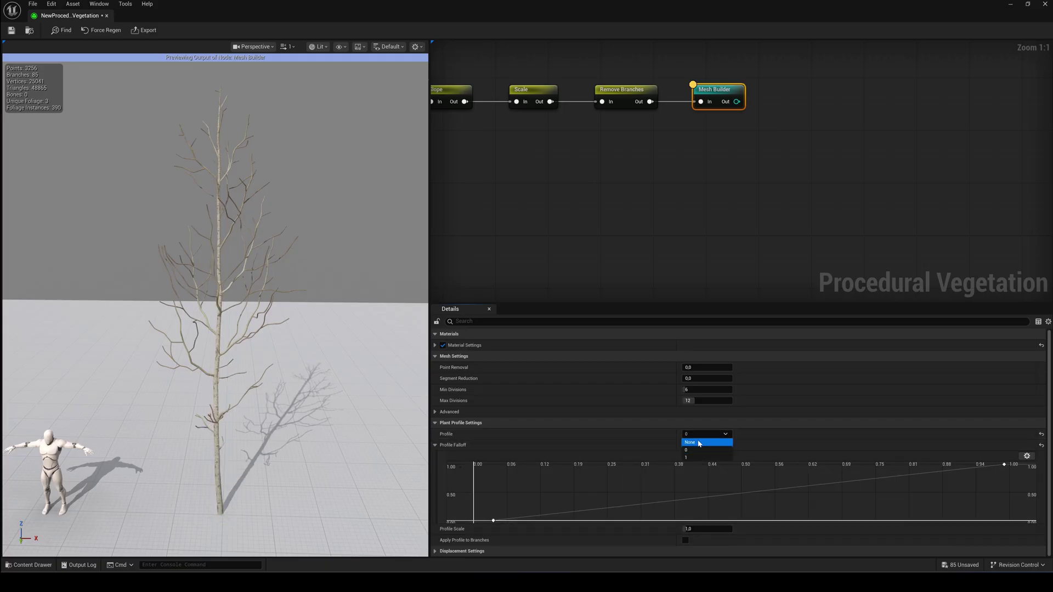
Assign the QuakingAspen_PVE_Displacement texture as the Mesh Builder's Displacement Texture
click(436, 424)
click(435, 435)
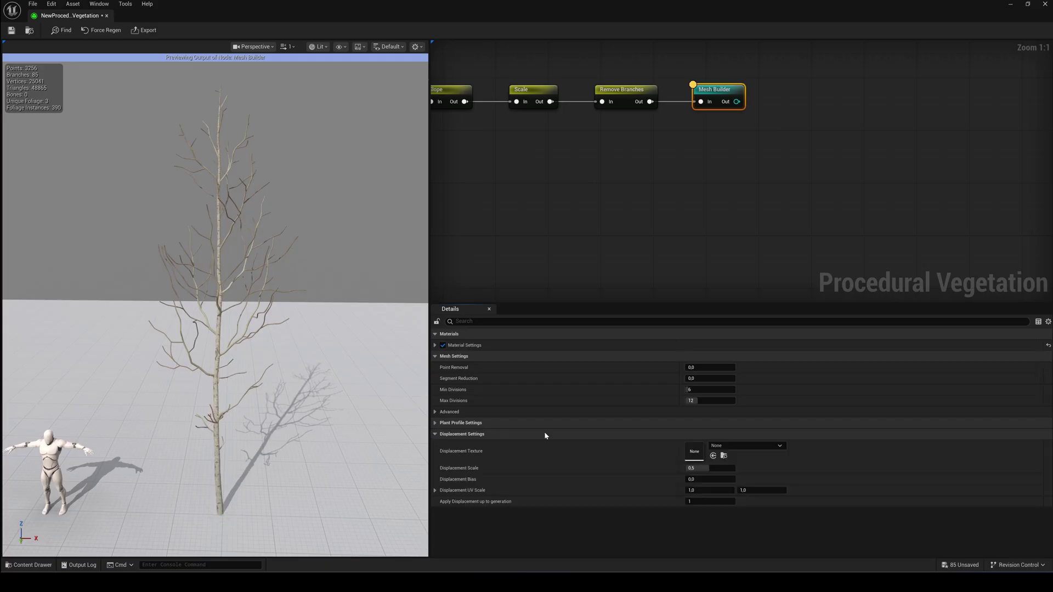
click(721, 446)
text(displace)
click(787, 344)
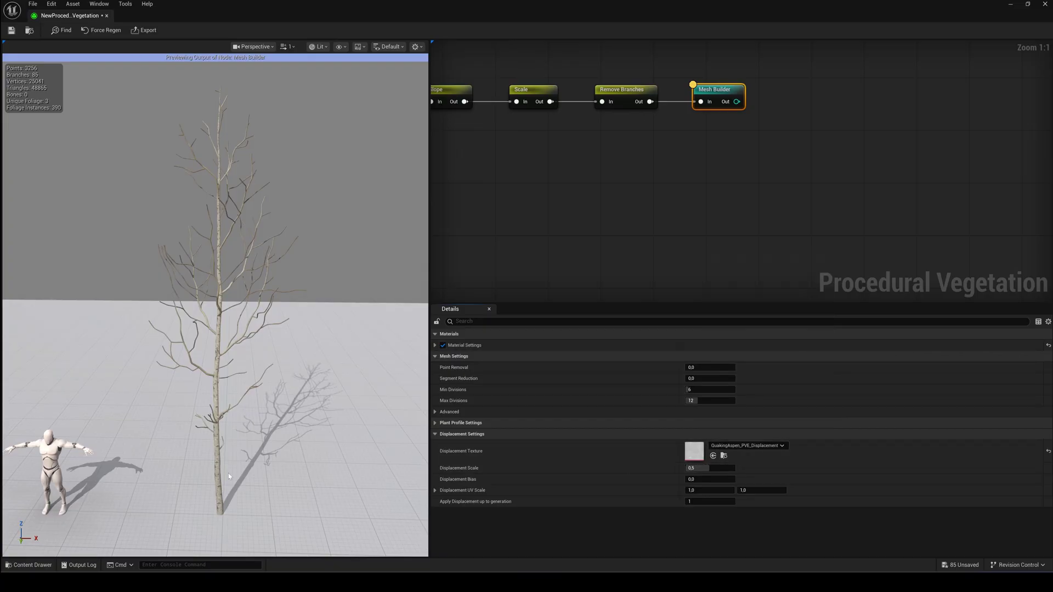
Set the Displacement Scale to 10 and the Displacement Bias to about 0.49 for the trunk bark
scroll(229, 476, up, 8)
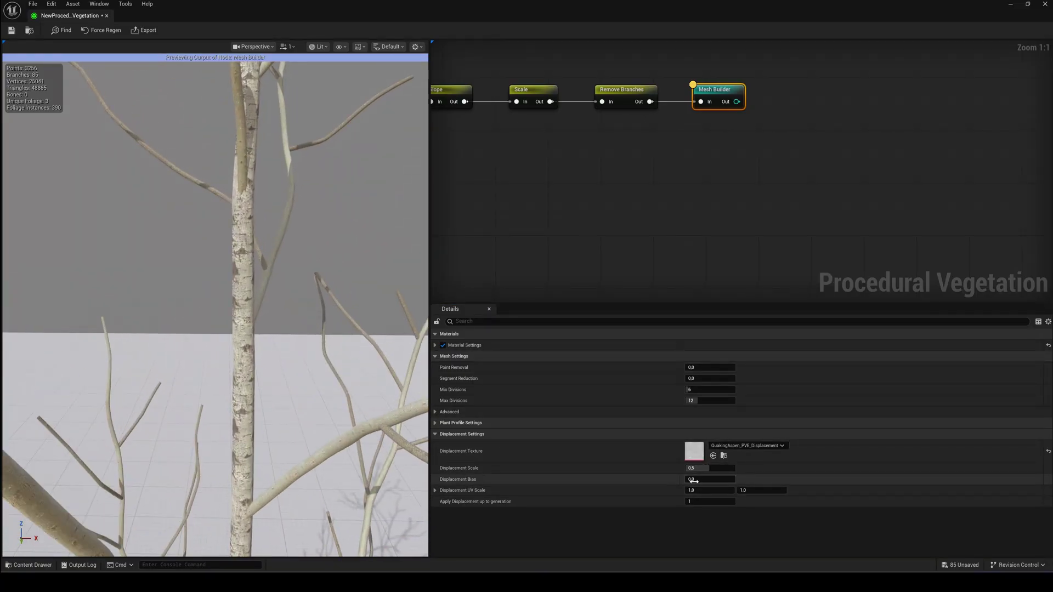
click(709, 468)
text(10)
key(Return)
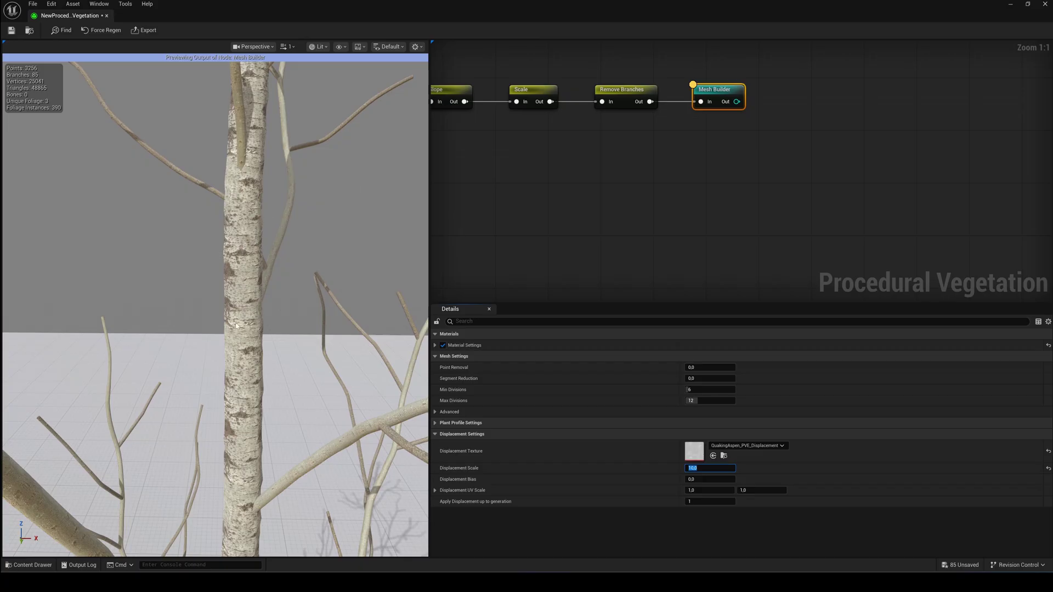
drag(688, 479, 707, 481)
scroll(236, 418, up, 3)
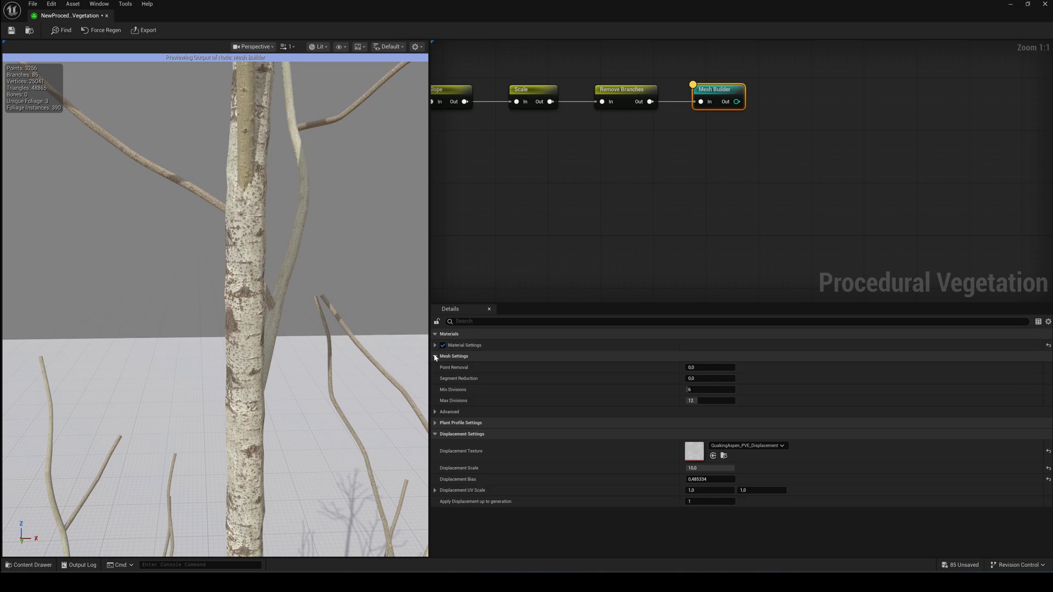
click(600, 199)
right_drag(551, 177, 597, 212)
drag(215, 263, 210, 384)
drag(249, 174, 250, 173)
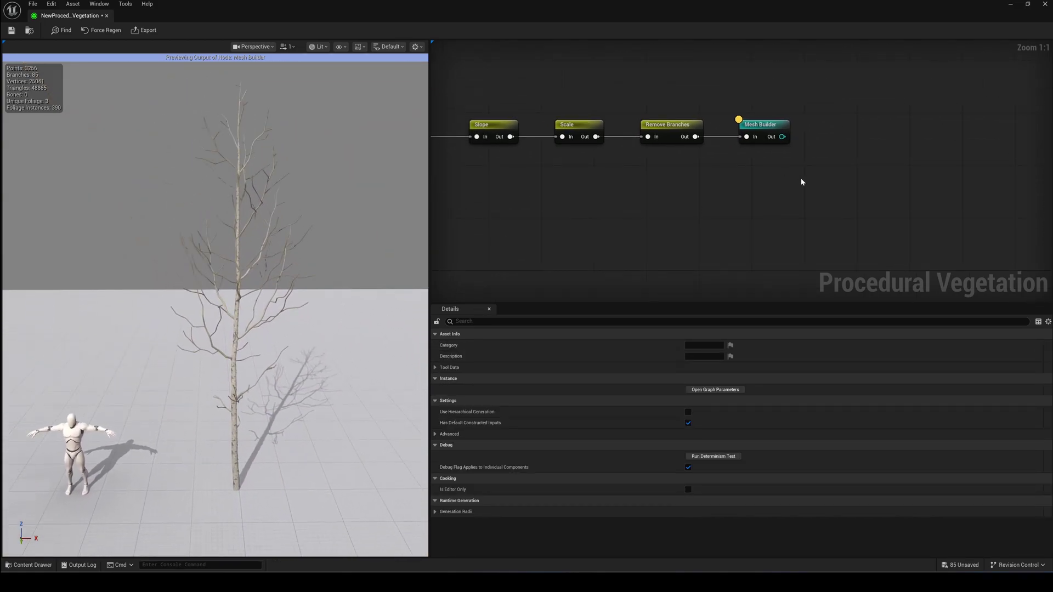
Add a Bone Reduction node connected to the Mesh Builder output, align it with the chain, and preview its bones
right_drag(817, 134, 609, 135)
drag(574, 137, 617, 140)
click(633, 162)
click(656, 169)
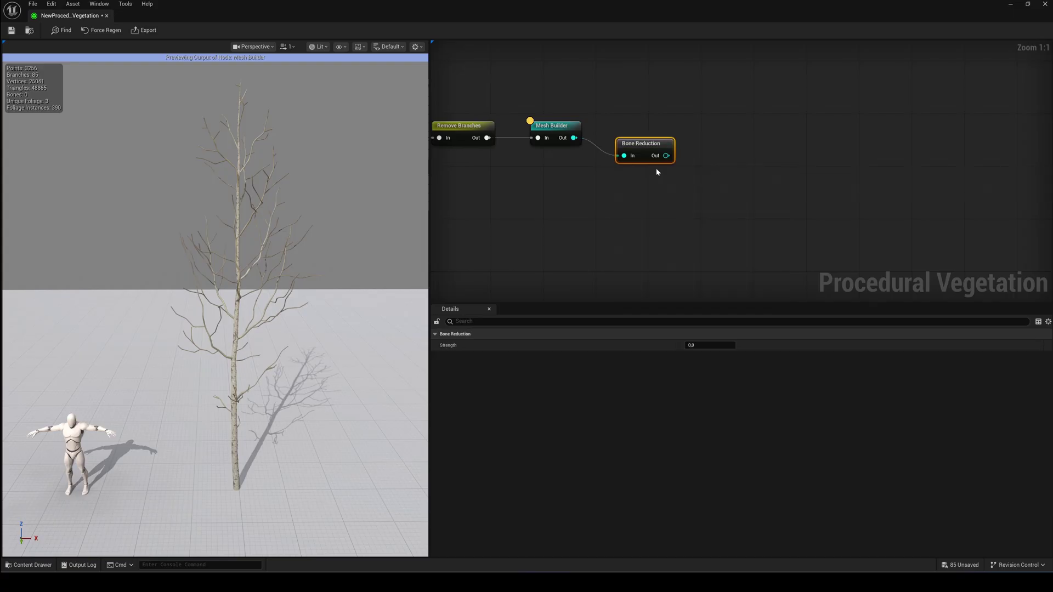
drag(644, 143, 650, 126)
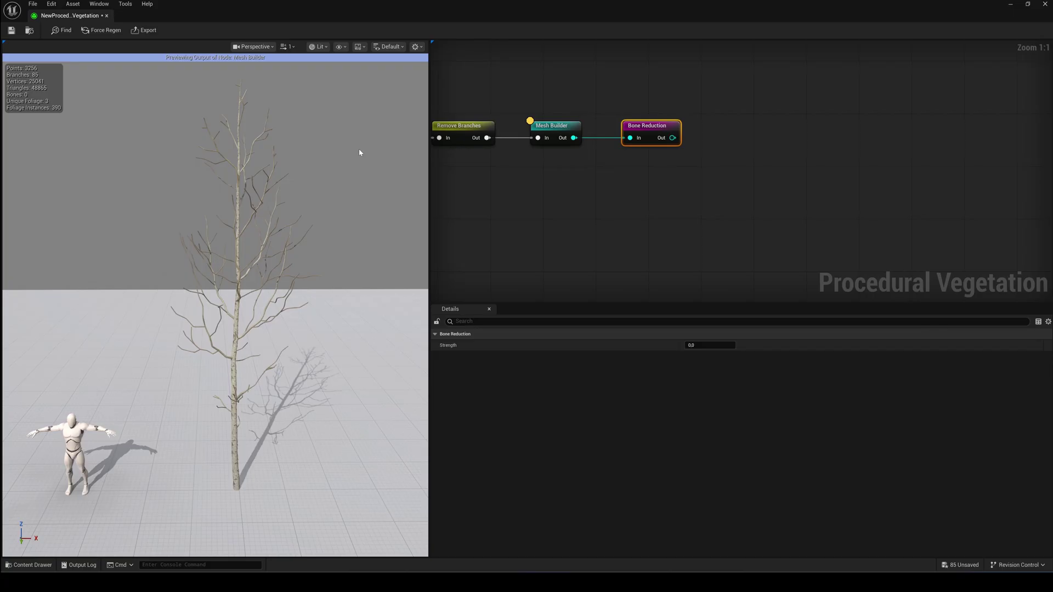
key(a)
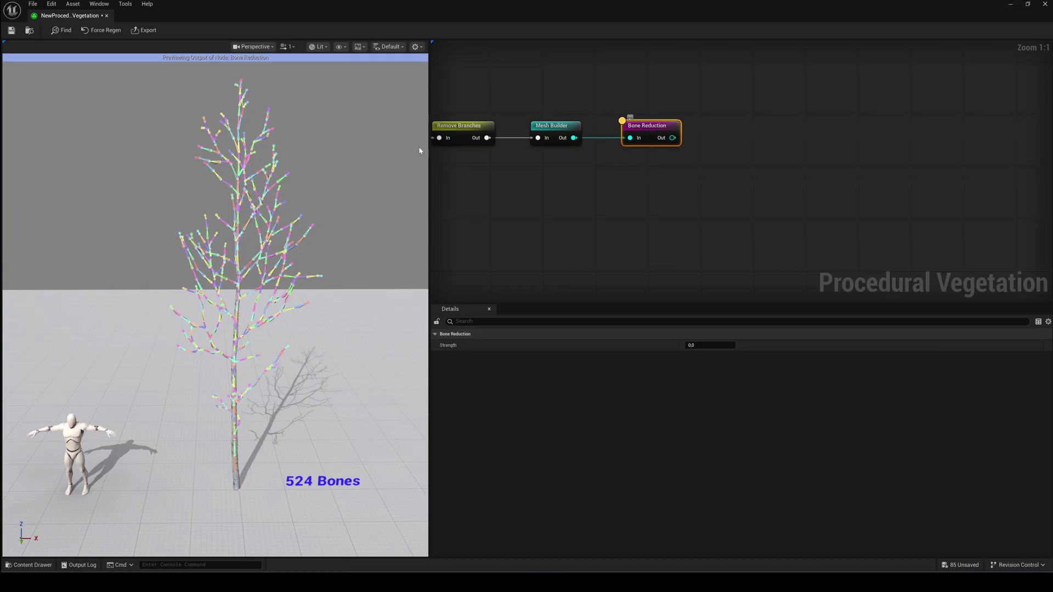
Try a Bone Reduction Strength of 1 on the tree's bones, then return the Strength to 0
scroll(260, 254, up, 10)
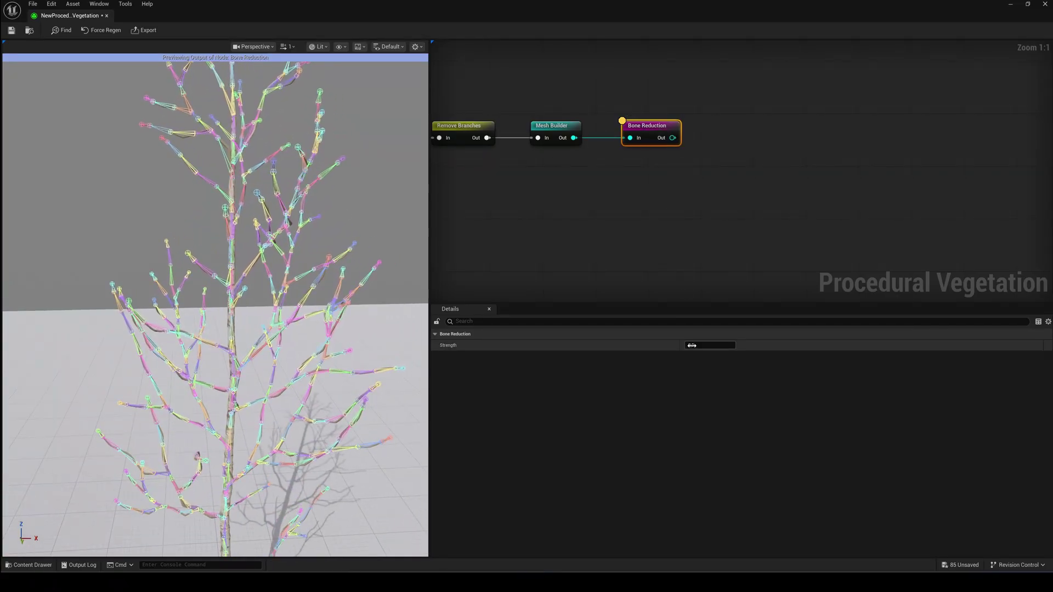
mouse_move(708, 345)
mouse_down()
mouse_move(694, 346)
mouse_move(720, 346)
mouse_move(701, 348)
mouse_up()
drag(318, 375, 296, 455)
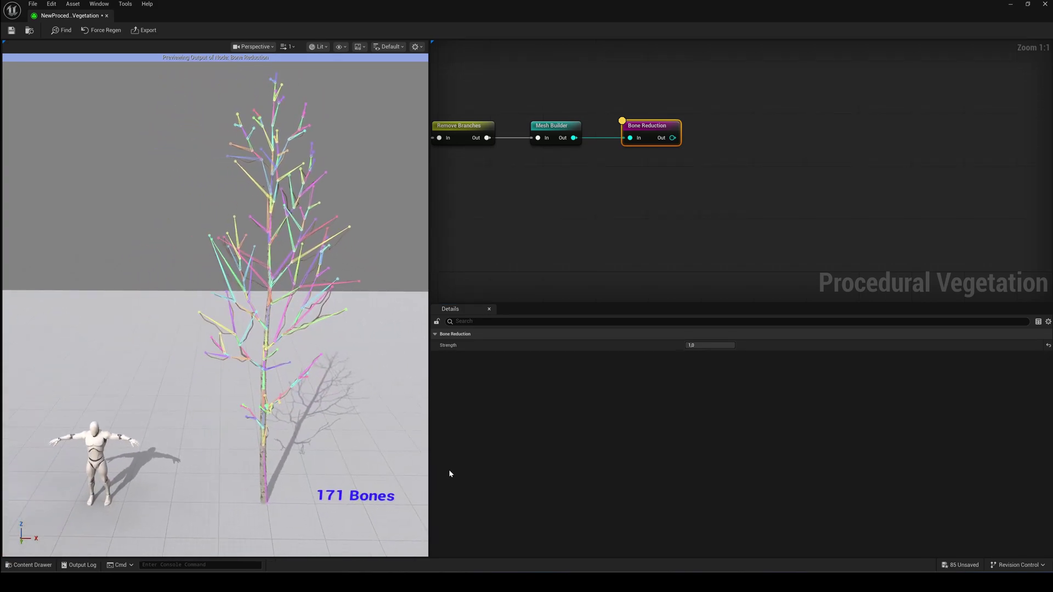
click(700, 345)
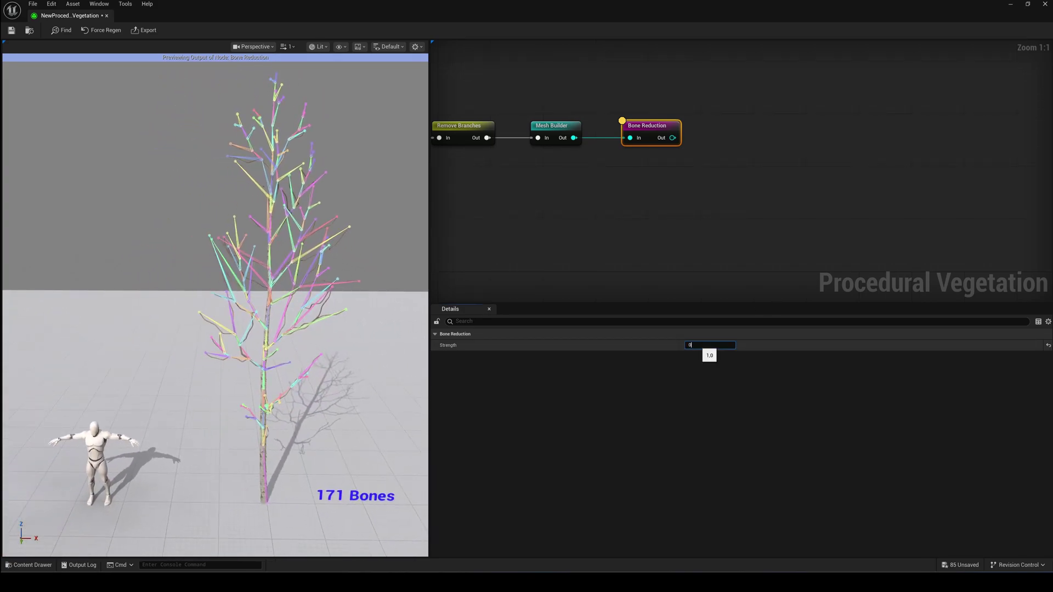
key(Return)
drag(384, 325, 404, 318)
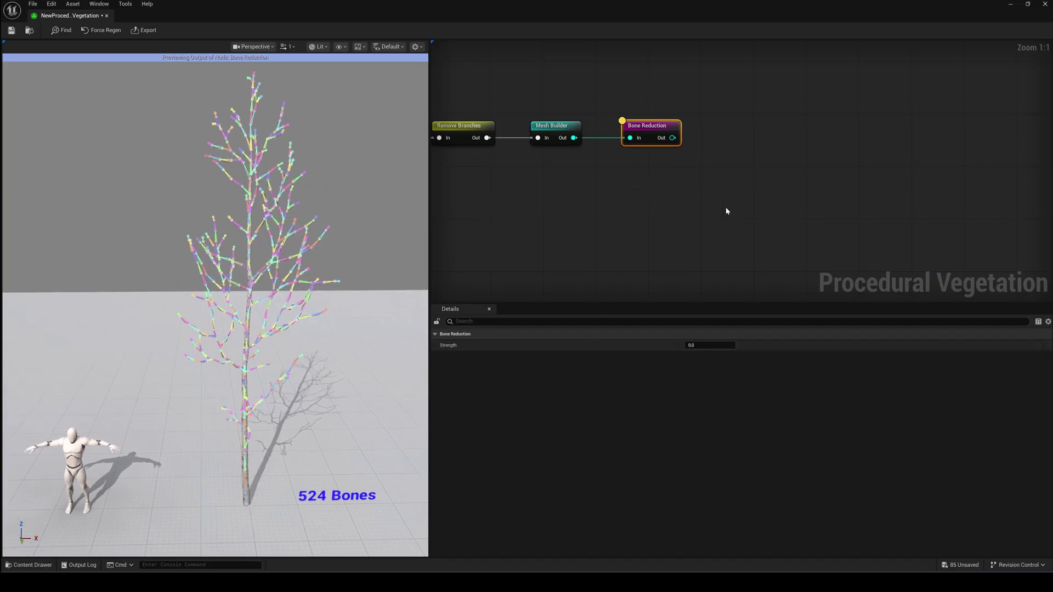
Add a Foliage Palette node connected to the Bone Reduction output, align it with the chain, and preview its output
right_drag(727, 212, 614, 206)
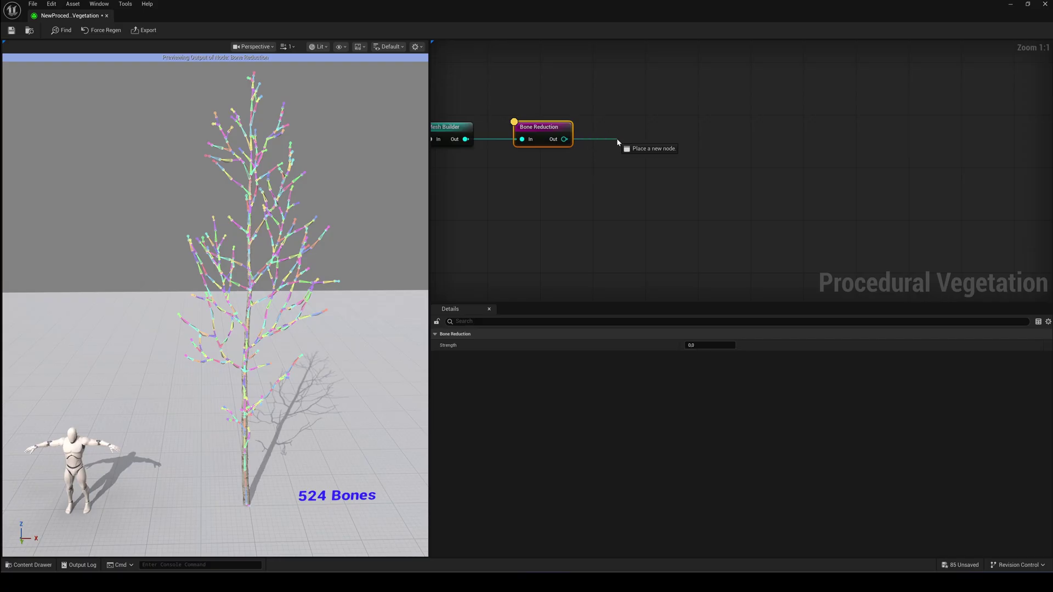
drag(618, 142, 618, 143)
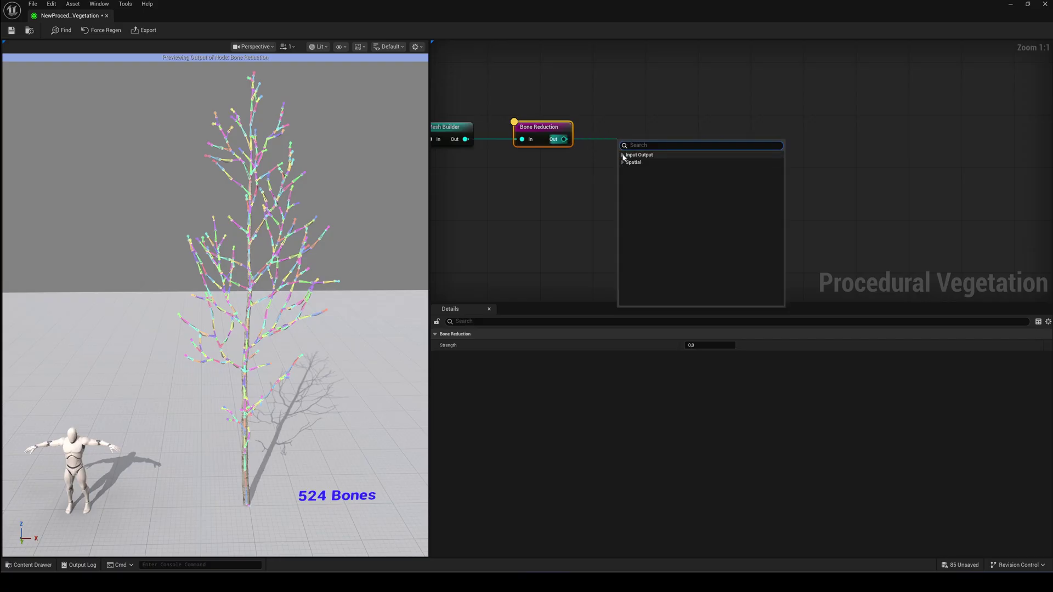
click(623, 156)
click(642, 178)
drag(638, 147, 639, 130)
key(a)
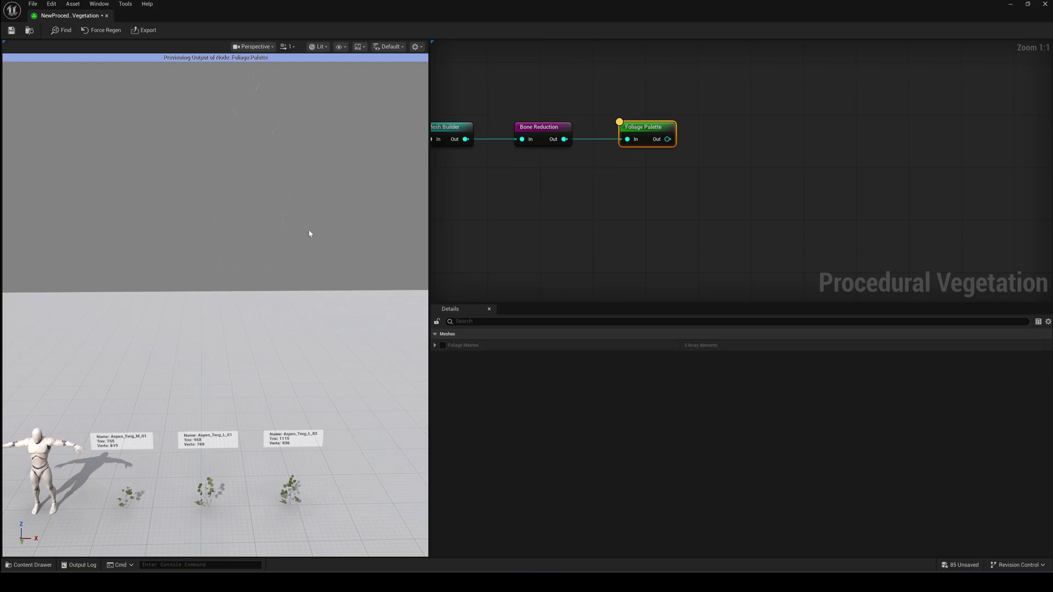
Enable the Foliage Palette's Foliage Meshes override, expand its mesh list, and widen the preview viewport
right_drag(296, 240, 330, 279)
click(436, 345)
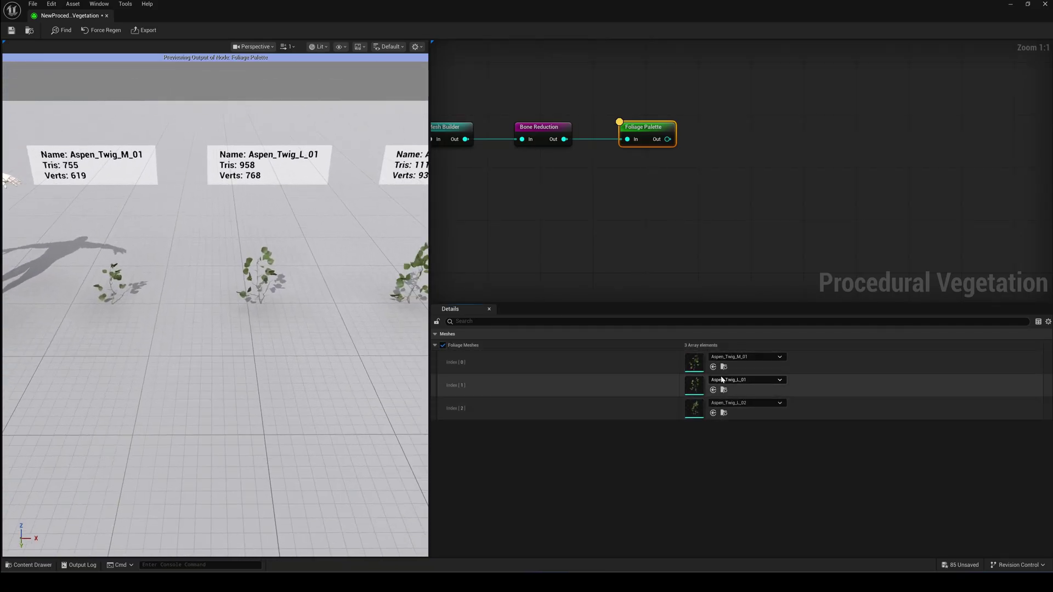
drag(429, 249, 519, 250)
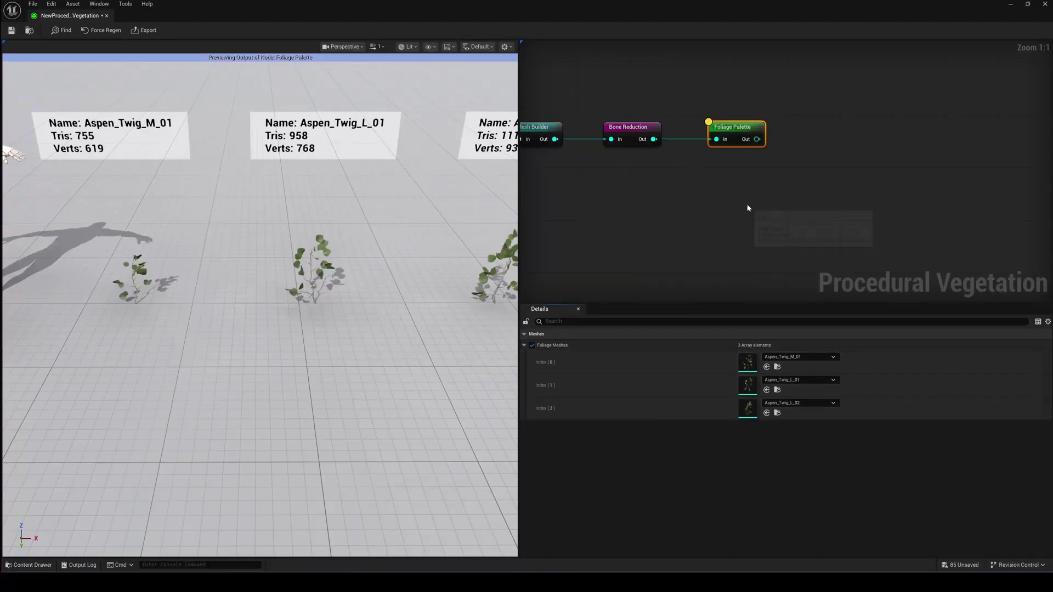
Add a Foliage Distributor node connected to the Foliage Palette output and preview the foliated tree
right_drag(707, 202, 684, 207)
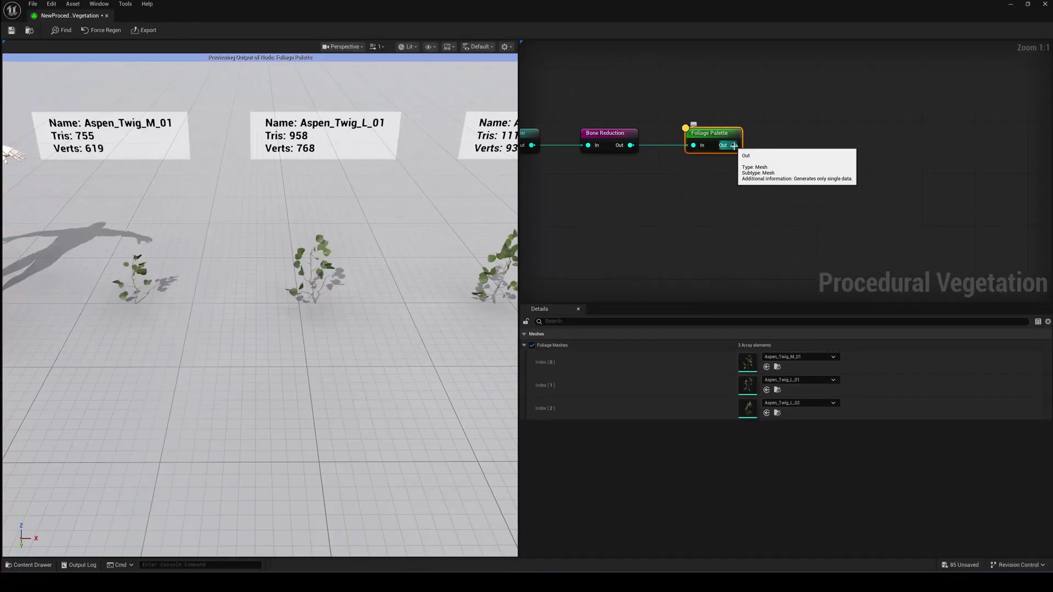
drag(734, 146, 790, 147)
click(796, 169)
click(827, 192)
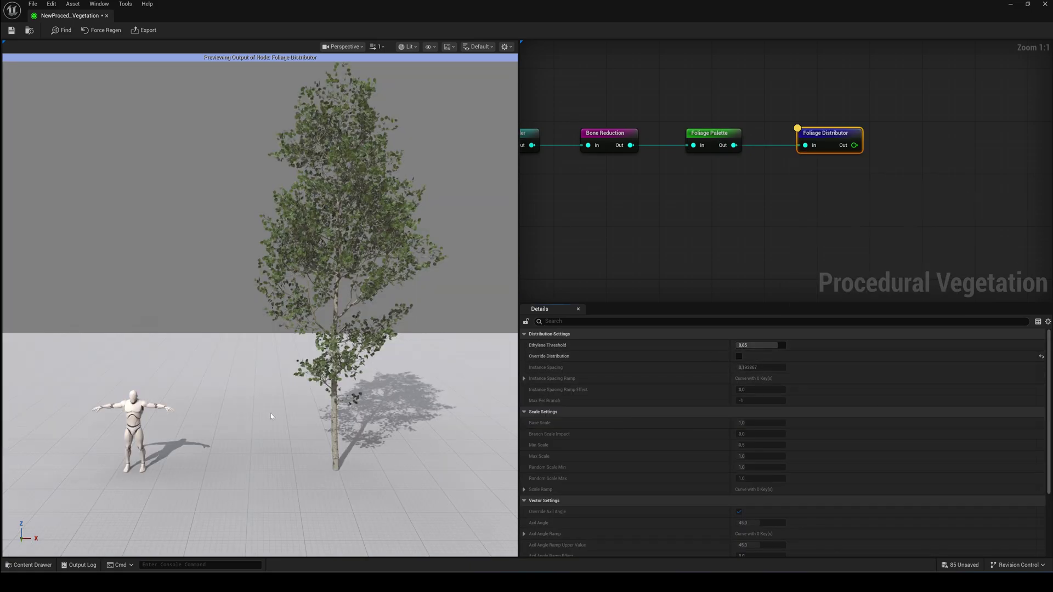
Set the Foliage Distributor's Ethylene Threshold to 1.0
mouse_move(772, 345)
mouse_down()
mouse_move(752, 345)
mouse_move(774, 345)
mouse_up()
click(775, 346)
key(Return)
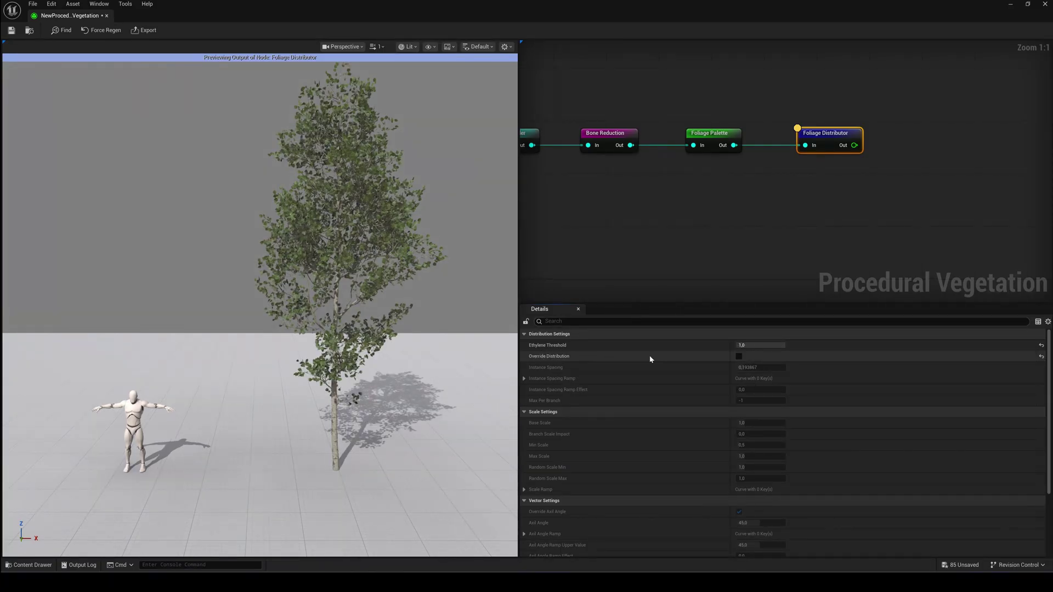
Try overriding the distribution with Instance Spacing 0.0904, Base Scale about 1.75 and Branch Scale Impact 0.1344, then disable Override Distribution
click(739, 356)
drag(752, 368, 740, 368)
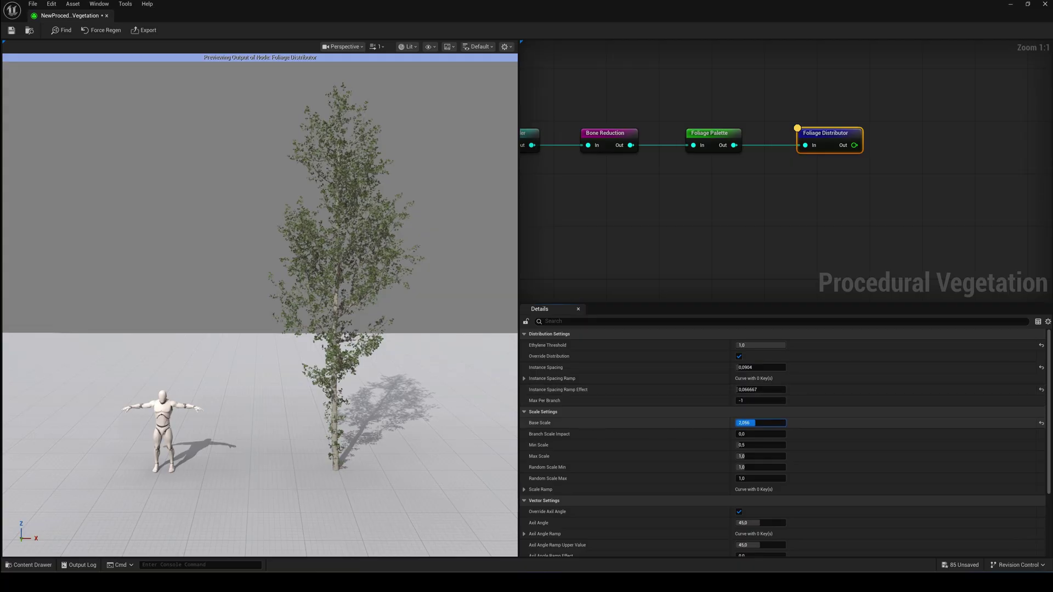
drag(752, 423, 758, 436)
scroll(582, 464, down, 4)
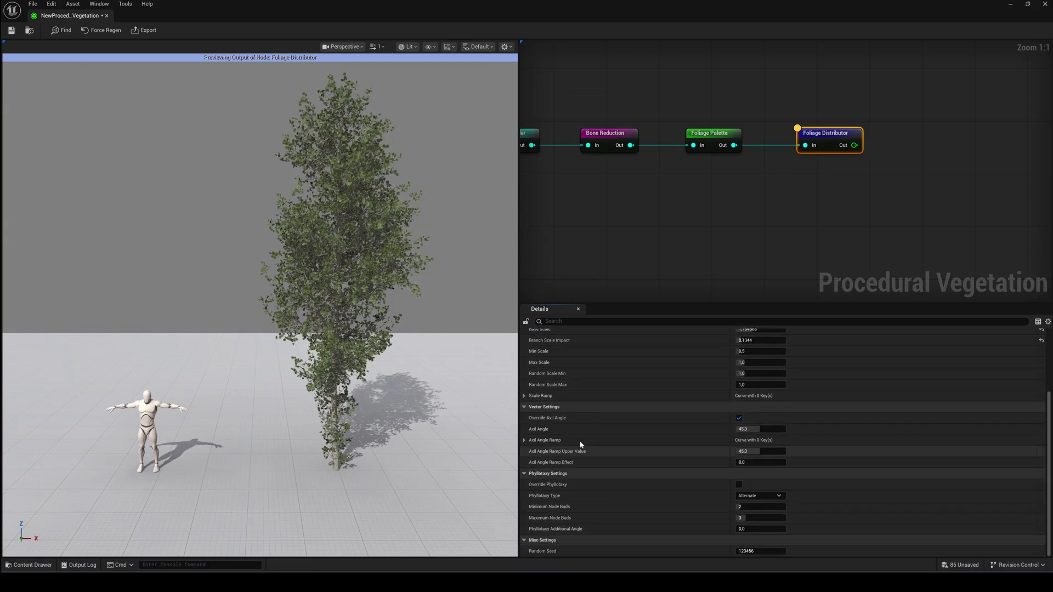
scroll(601, 416, up, 2)
scroll(601, 417, up, 2)
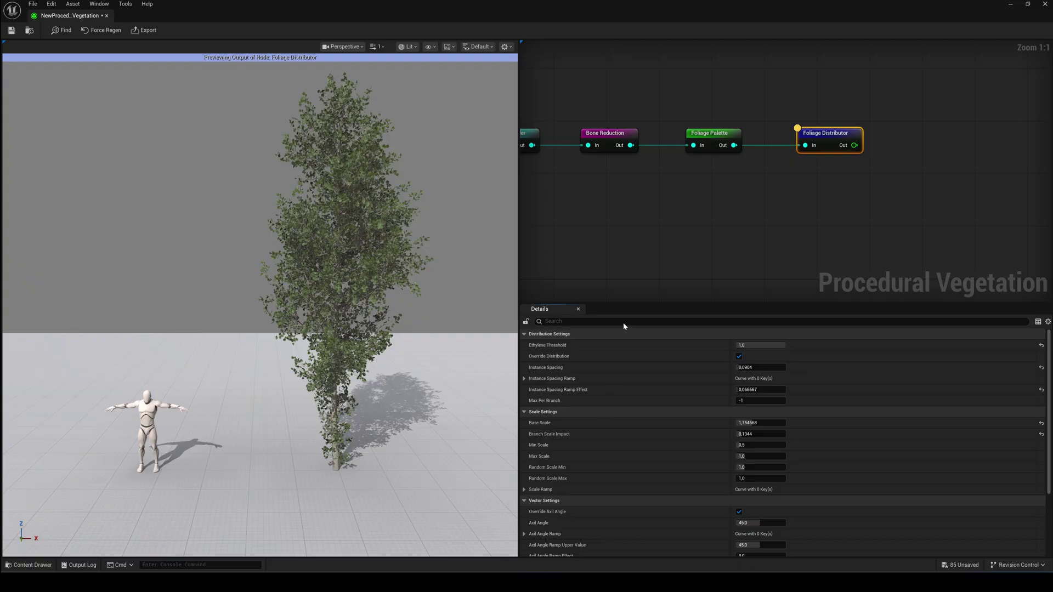
click(739, 356)
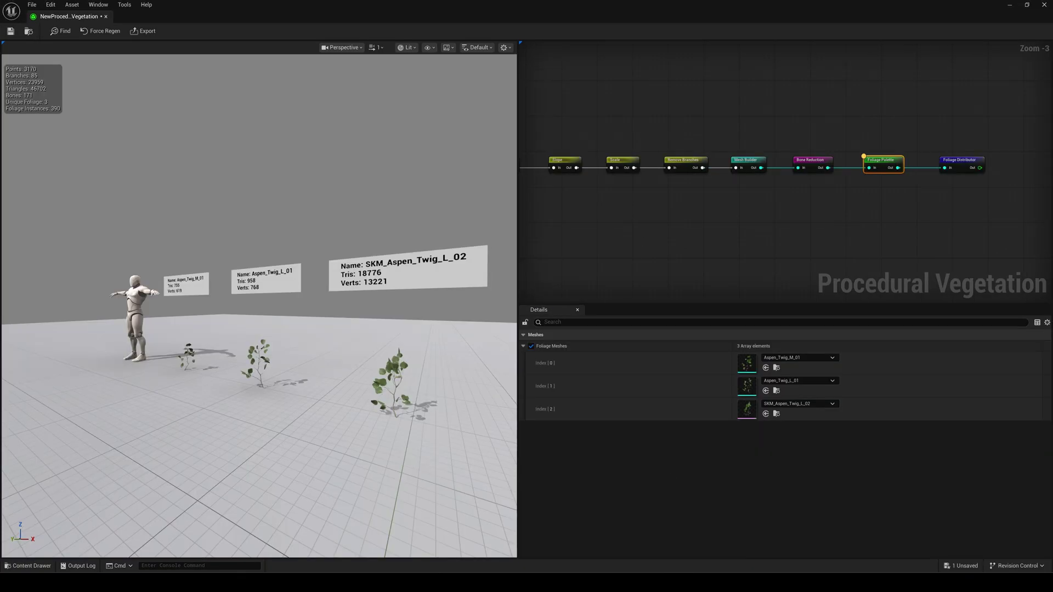
Replace the third Foliage Palette mesh, Index [2], with red_apple and inspect the palette meshes up close
right_drag(259, 305, 275, 314)
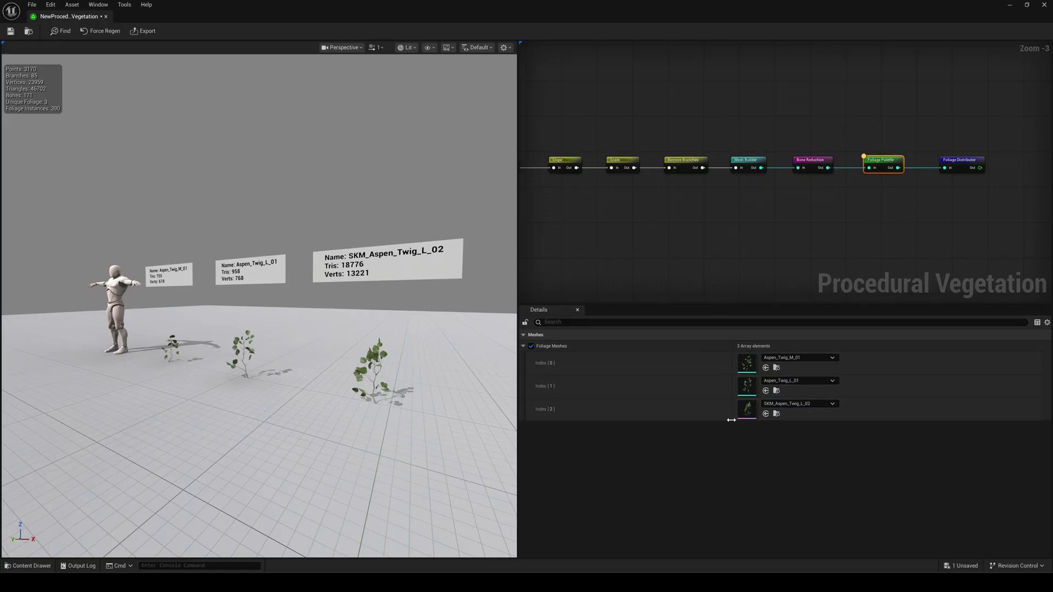
click(831, 405)
text(apple)
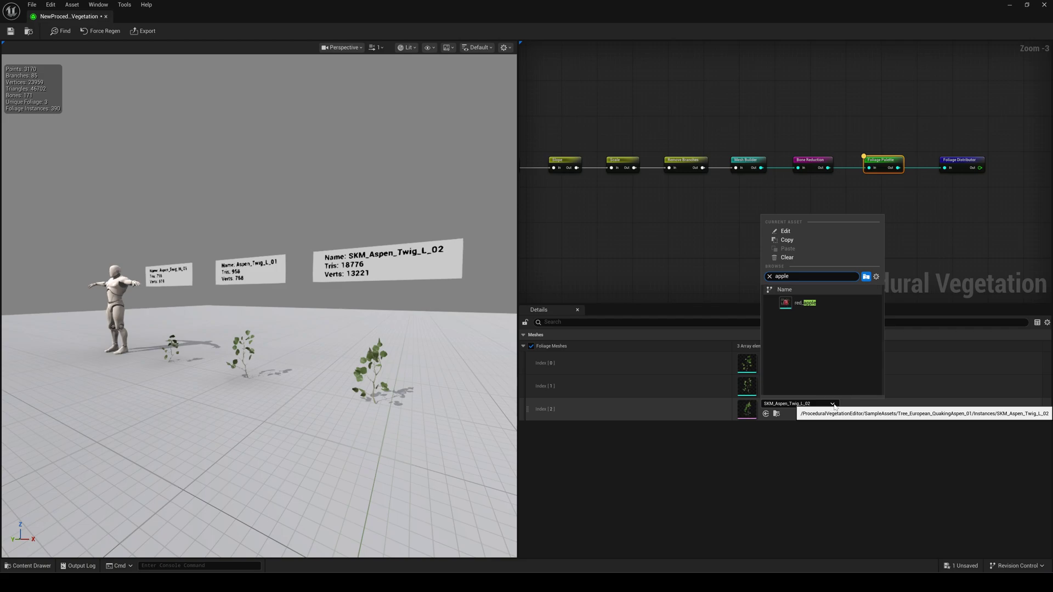
click(809, 304)
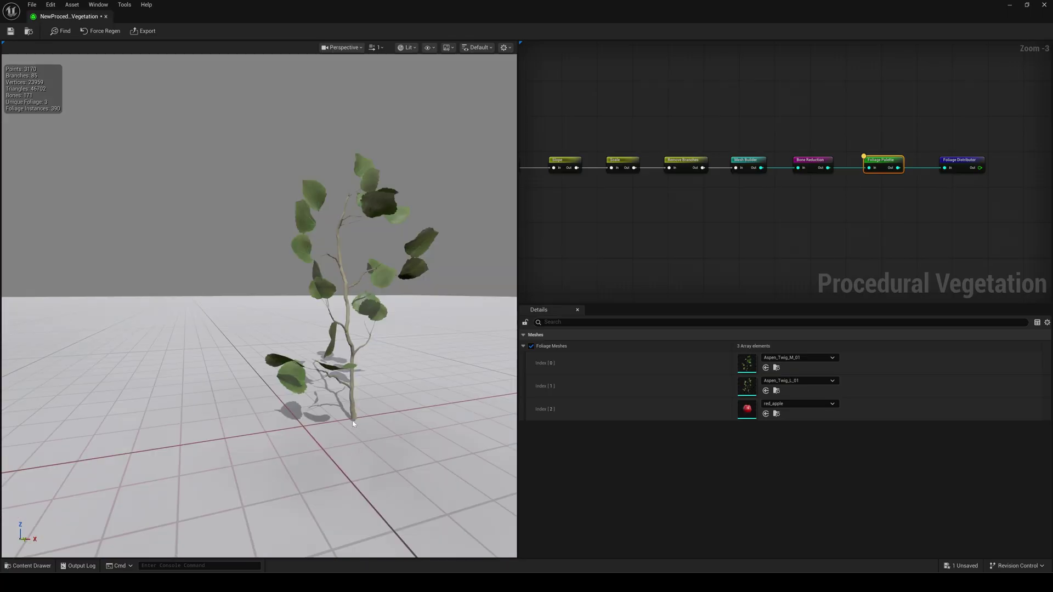
key(d)
right_drag(341, 440, 348, 439)
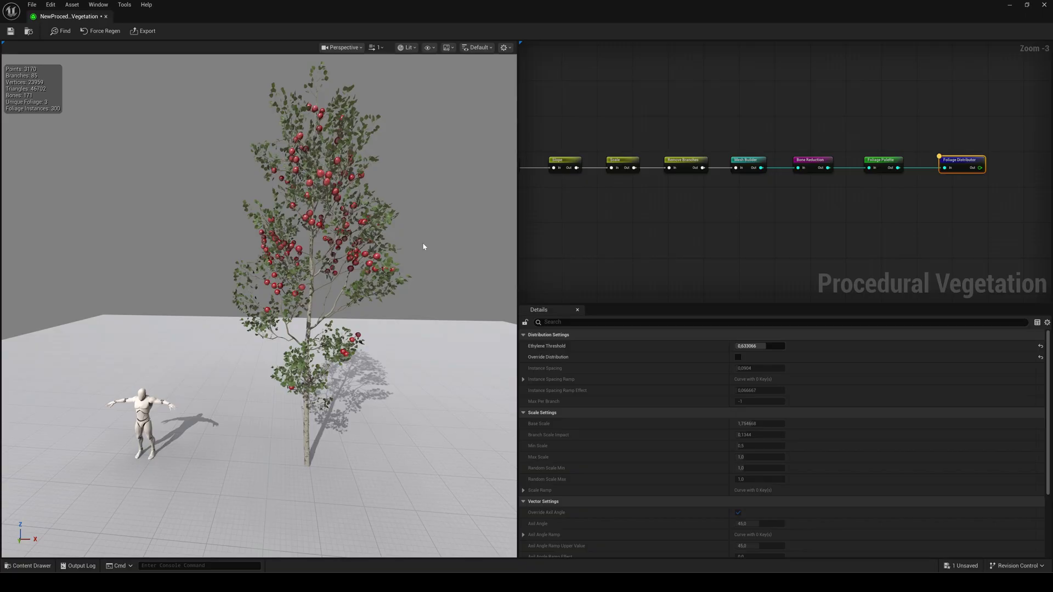
Add an Output node connected to the Foliage Distributor output
drag(661, 152, 723, 154)
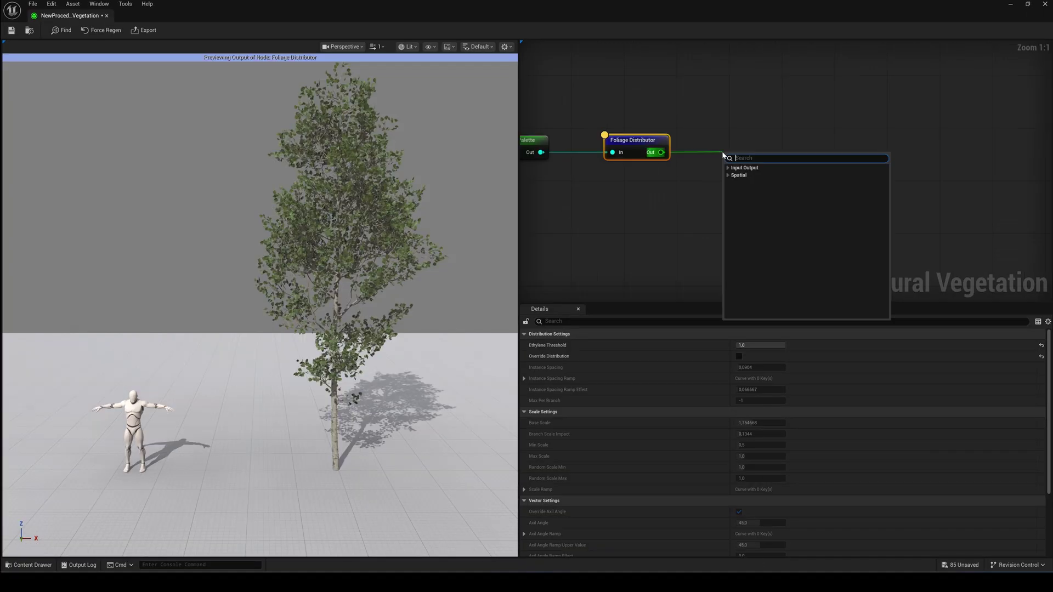
click(744, 168)
click(745, 175)
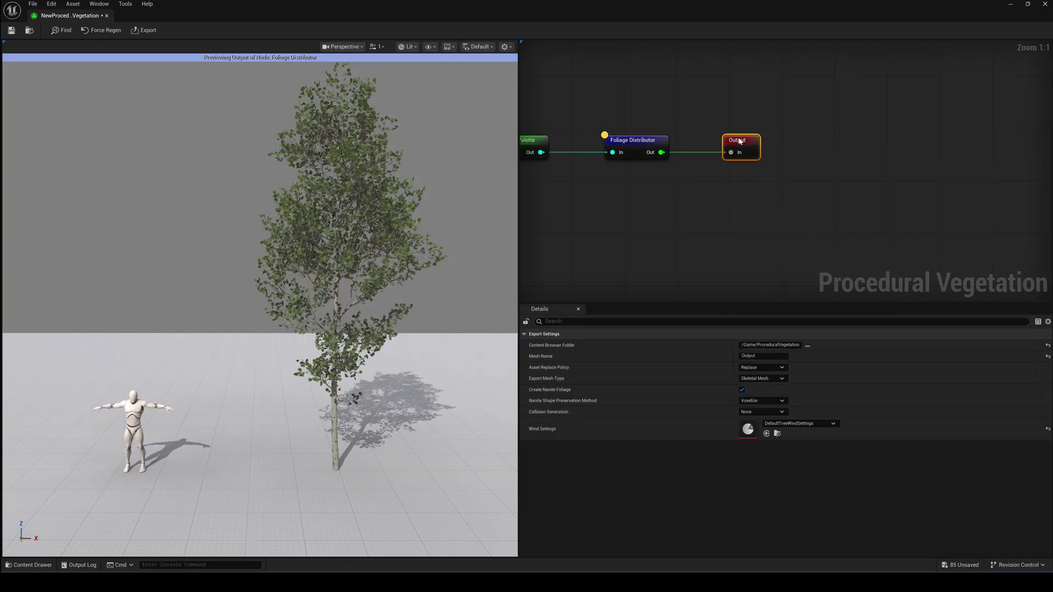
Set the Output node's Content Browser Folder to /Game/Tutorial and its Mesh Name to TestTree
click(807, 346)
click(845, 427)
click(760, 356)
text(TestTree)
key(Return)
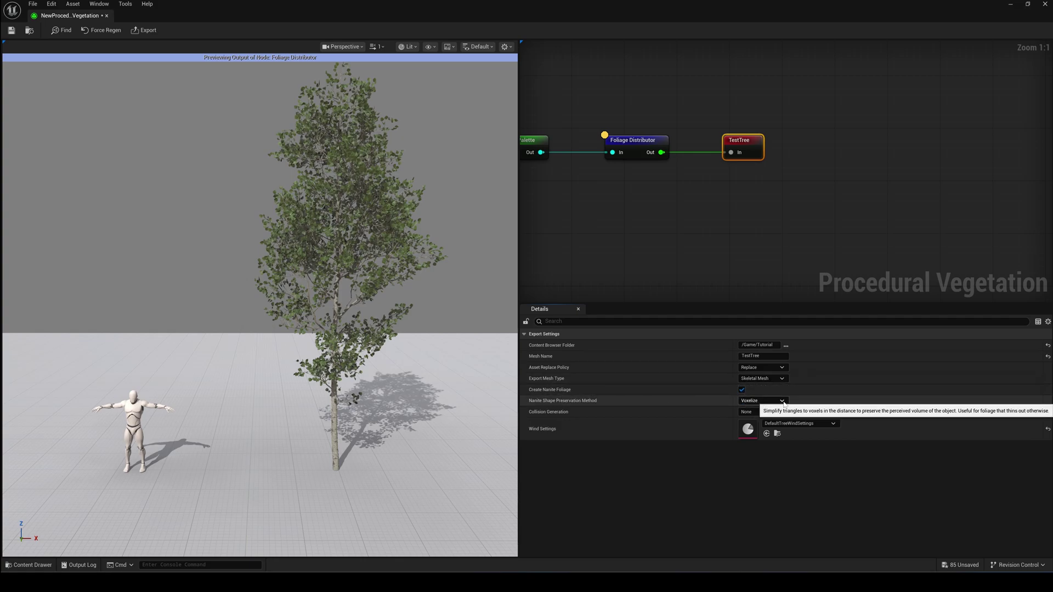
Use Voxelize for Nanite shape preservation and set Collision Generation to Trunk Only, keeping DefaultTreeWindSettings as the wind settings
click(783, 402)
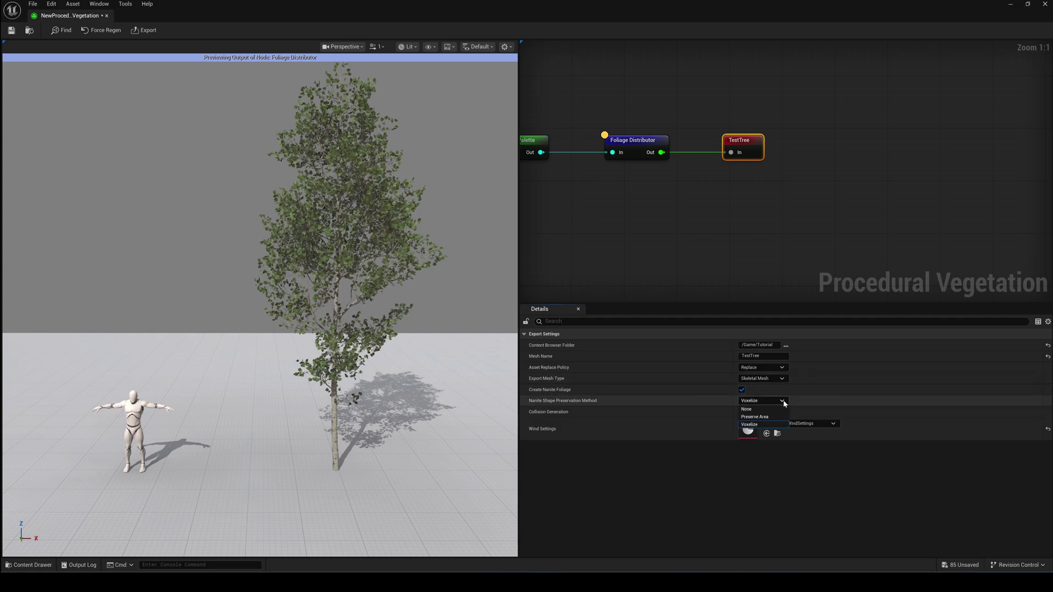
click(749, 425)
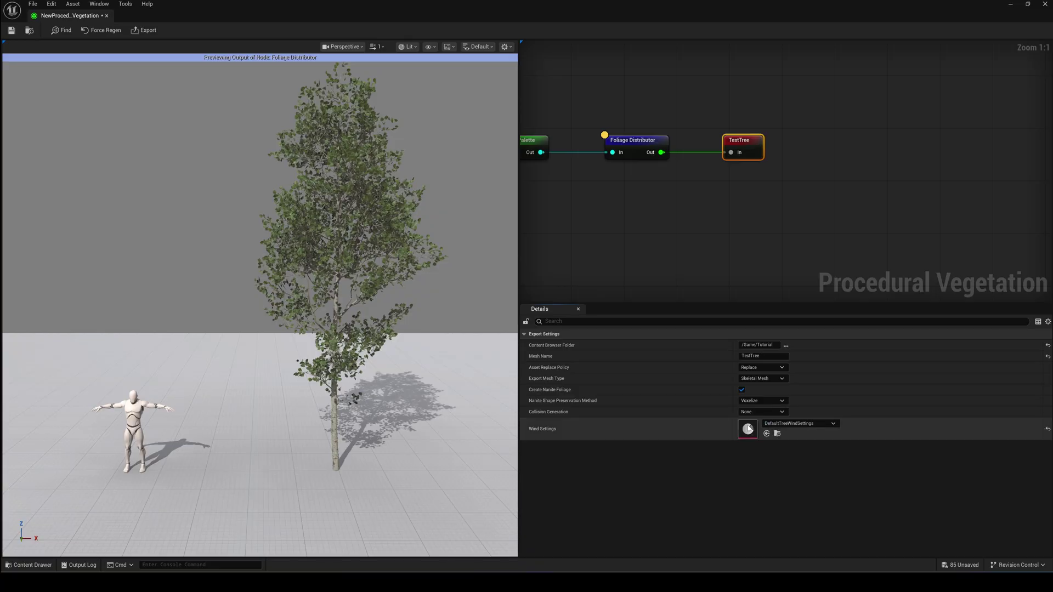
click(769, 412)
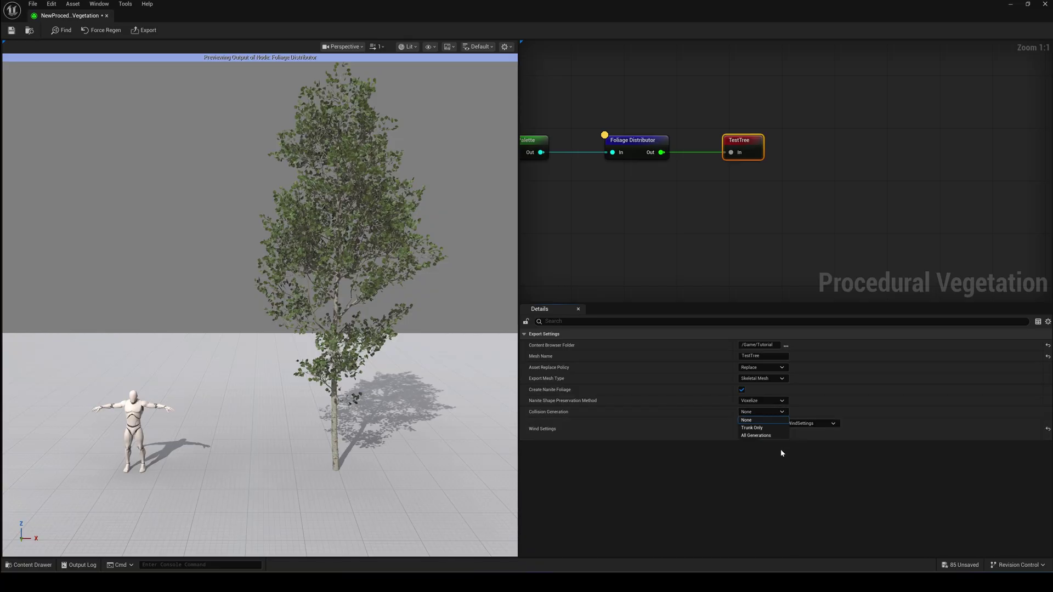
click(751, 429)
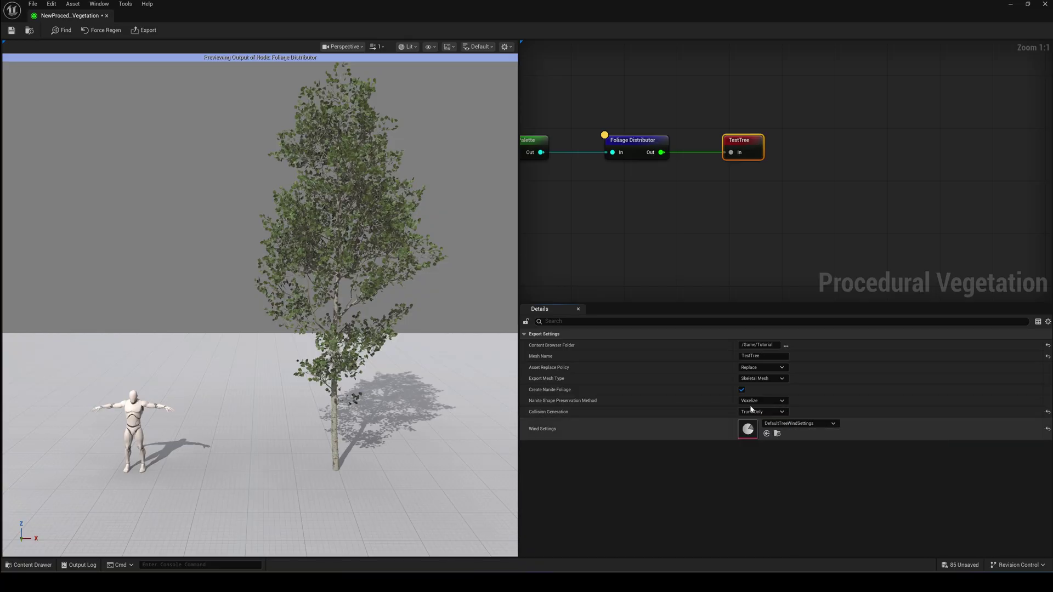
click(834, 425)
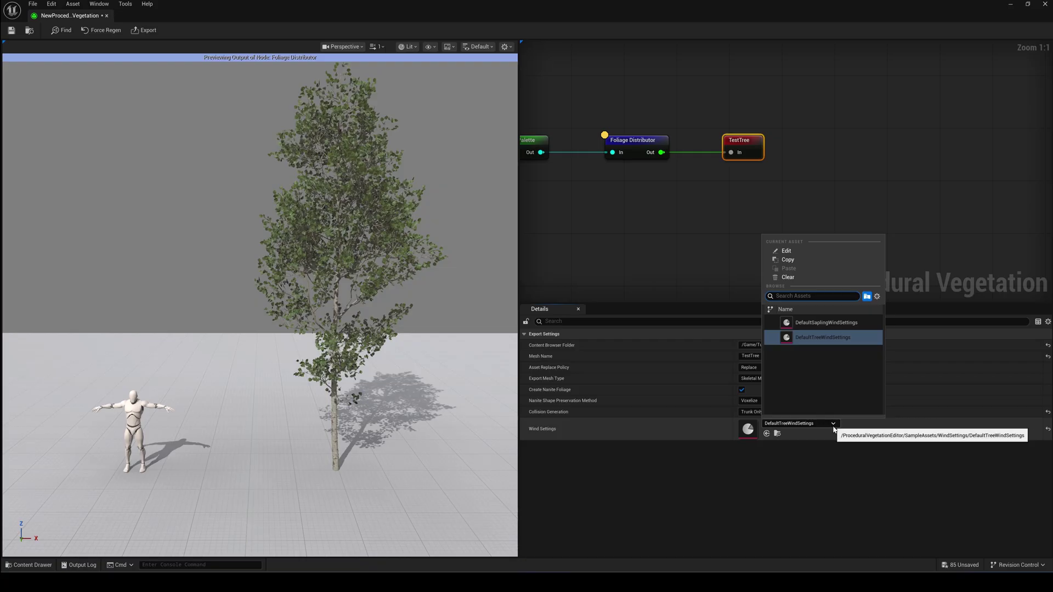
click(833, 442)
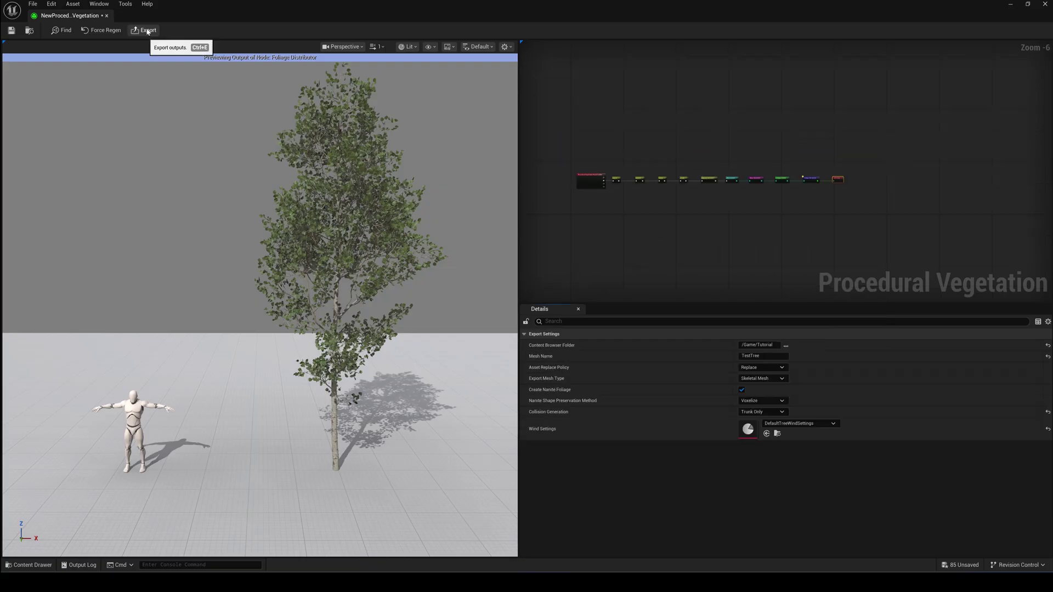
Export the selected TestTree output and show the exported asset in the project's Tutorial folder from the level editor
click(146, 31)
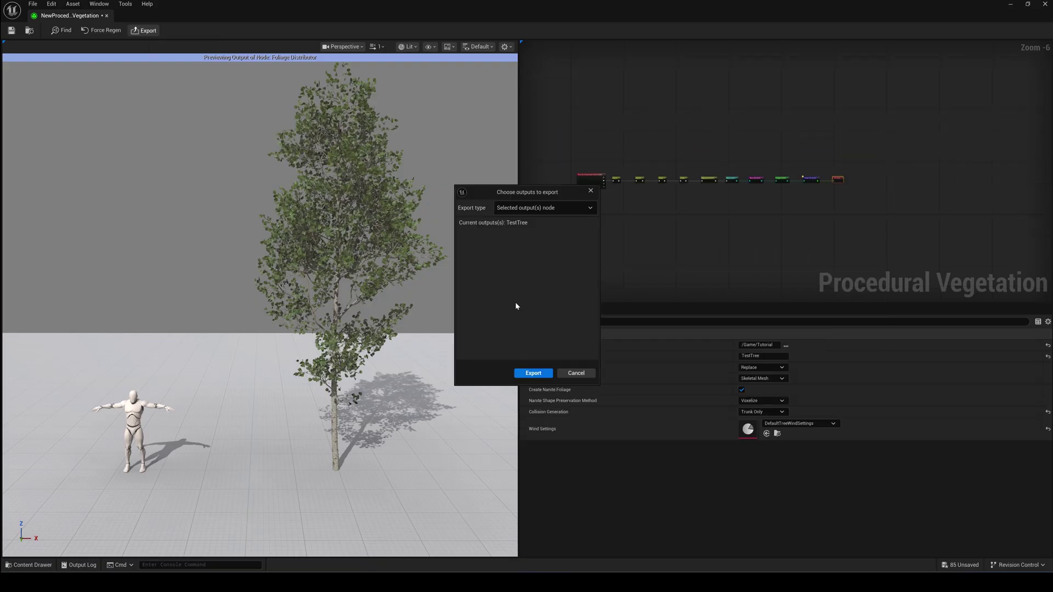
click(534, 373)
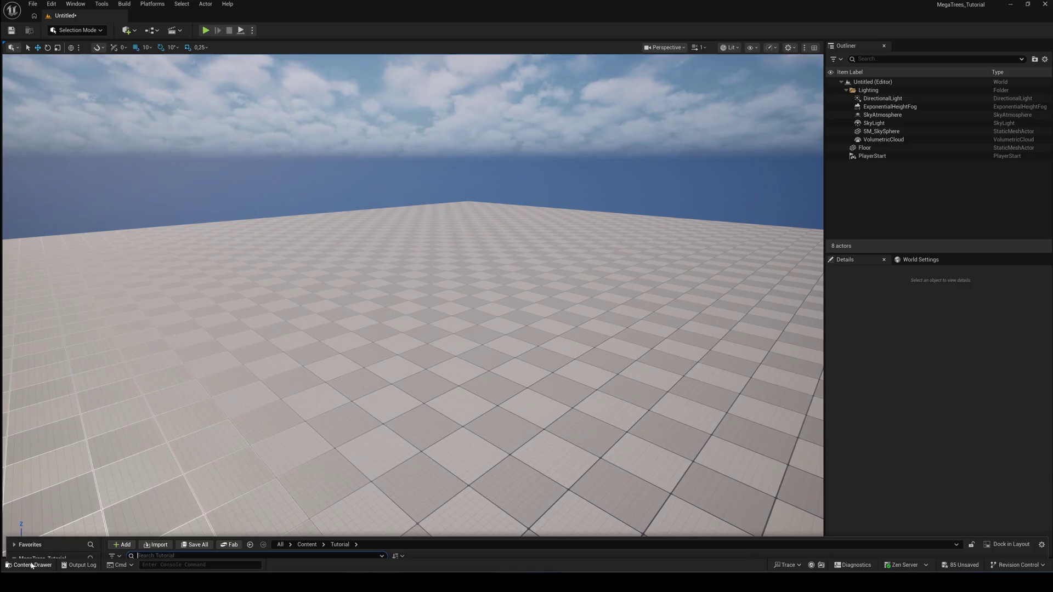
key(ctrl+space)
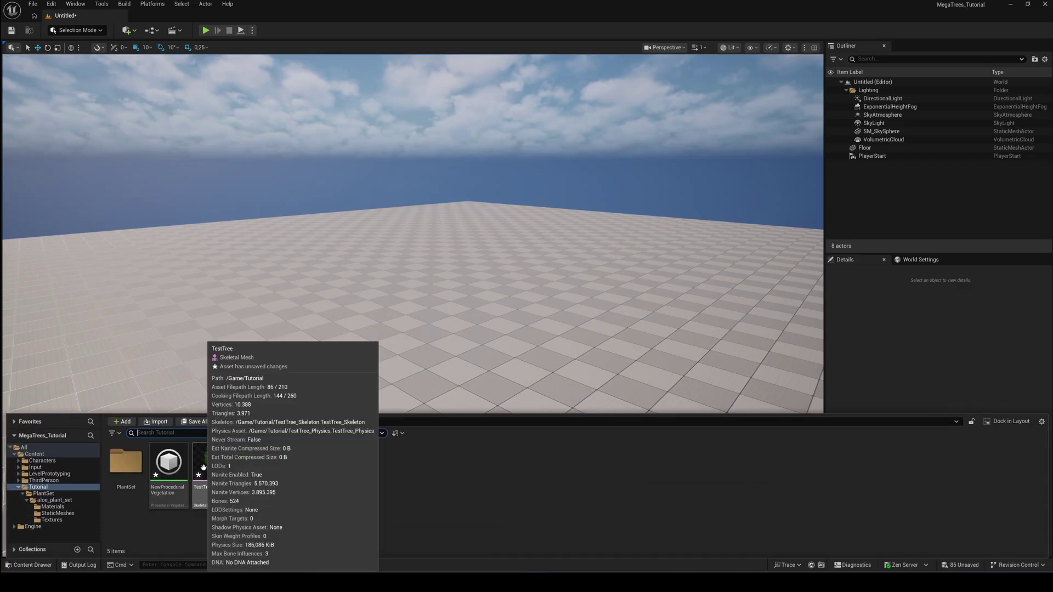
Place the TestTree skeletal mesh from the Tutorial folder into the level and frame the whole tree
drag(210, 500, 284, 415)
right_drag(284, 415, 214, 300)
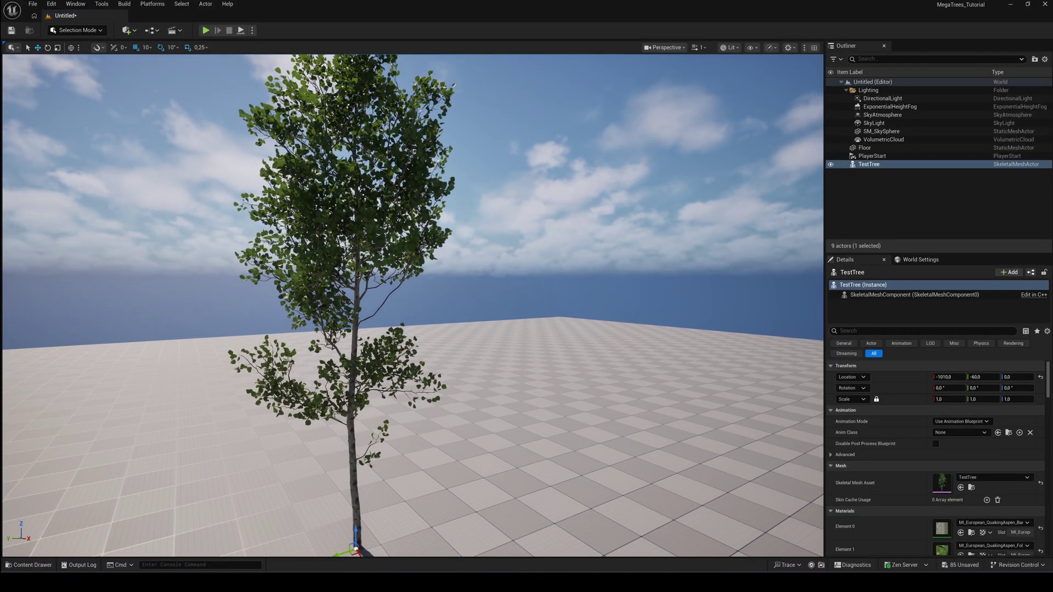
key(s)
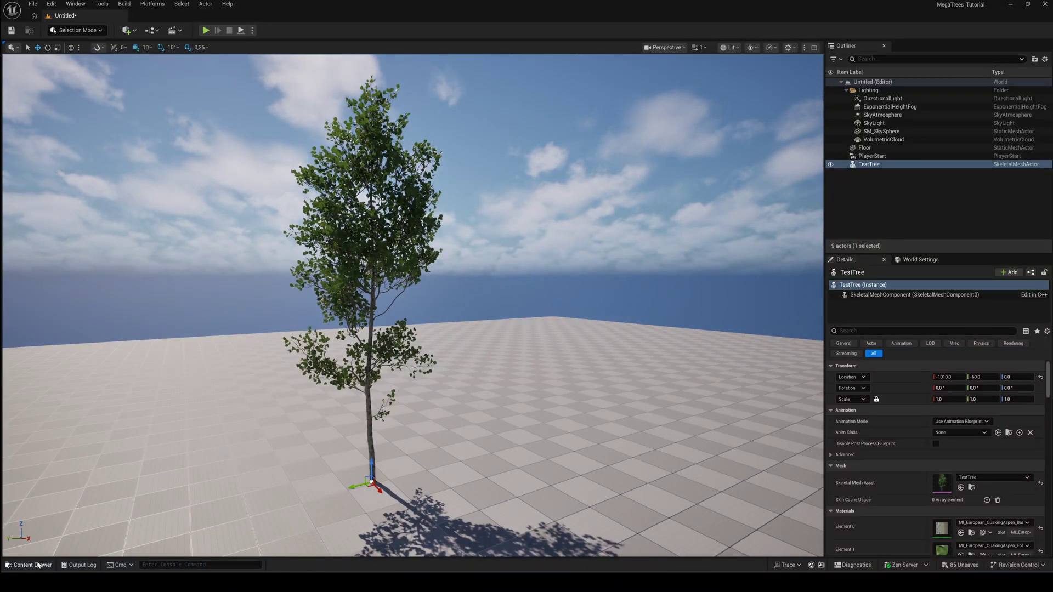
Create a Blueprint Class with Actor as its parent in the Tutorial folder, name it TestTree_BP, and open it
click(32, 566)
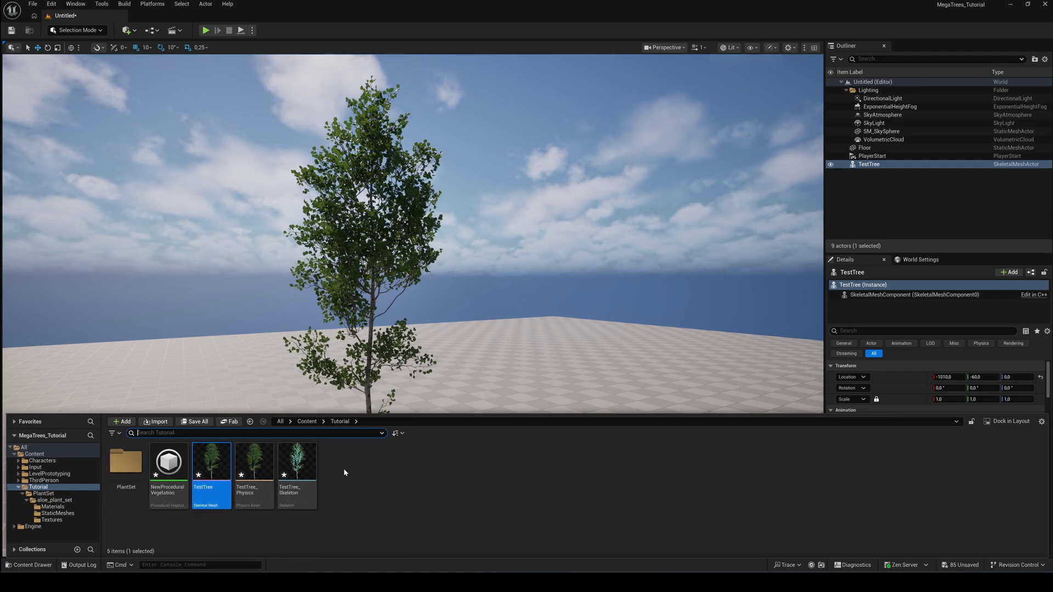
drag(337, 416, 337, 432)
right_click(368, 499)
click(406, 249)
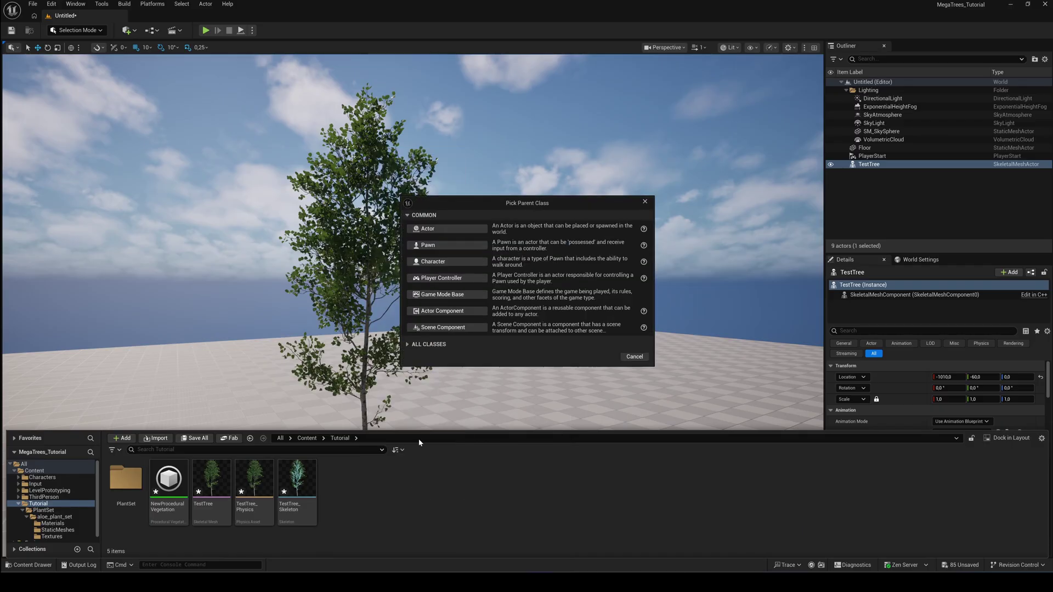
click(424, 229)
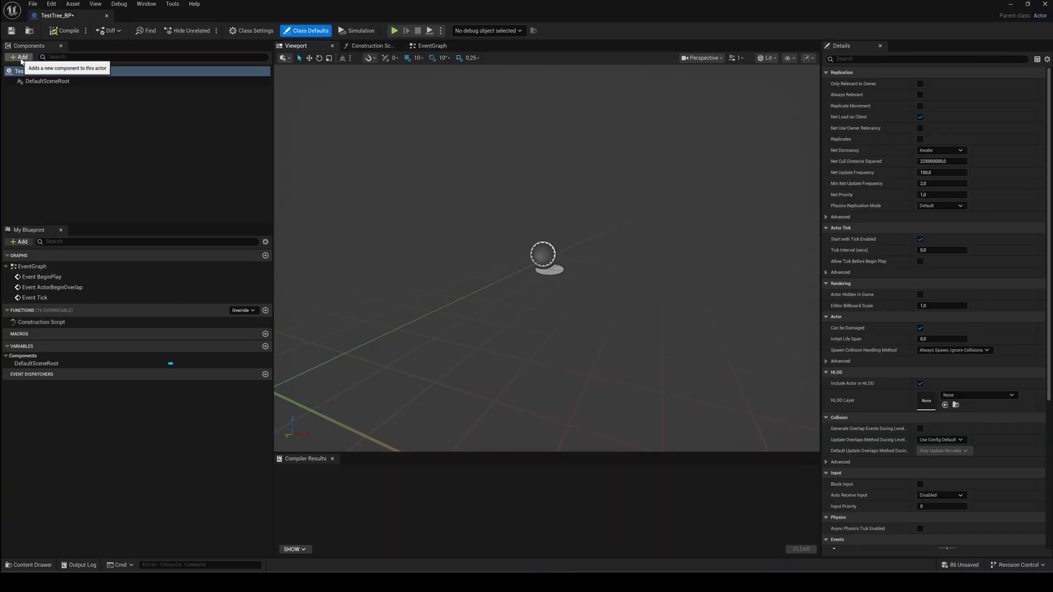
Add an Instanced Skinned Mesh component to the TestTree_BP blueprint
click(21, 57)
text(instanced)
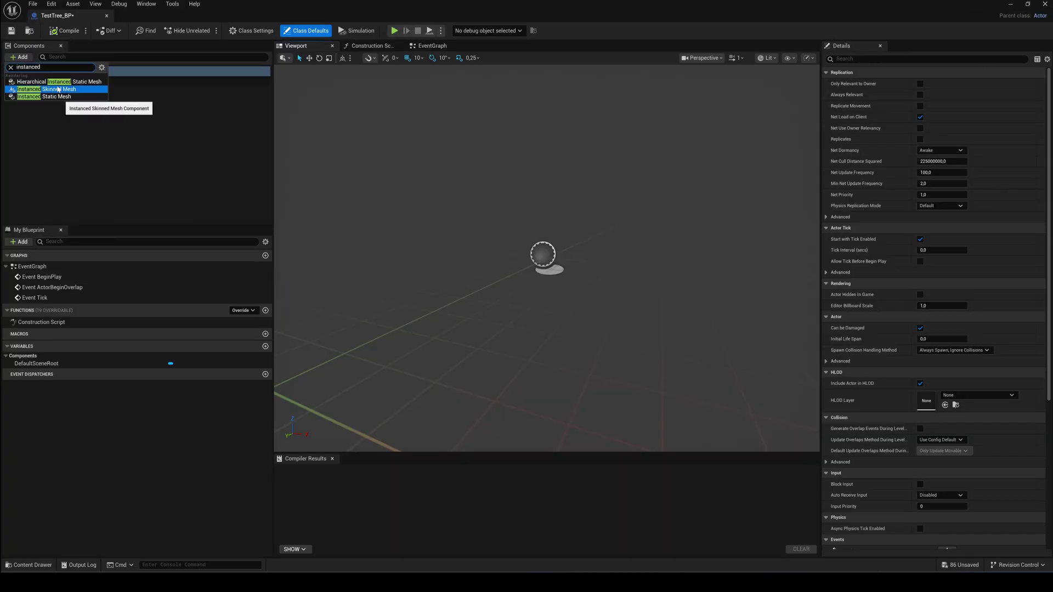
click(30, 91)
click(82, 120)
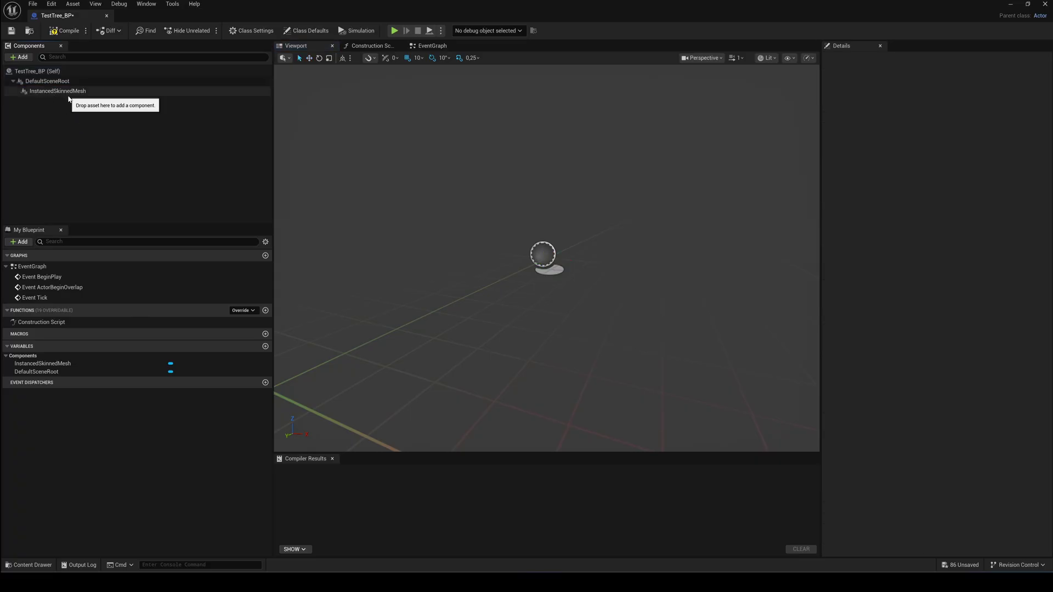
Set the InstancedSkinnedMesh component's Skeletal Mesh to TestTree and its Transform Provider to Wind_TransformProvider
click(77, 91)
click(42, 565)
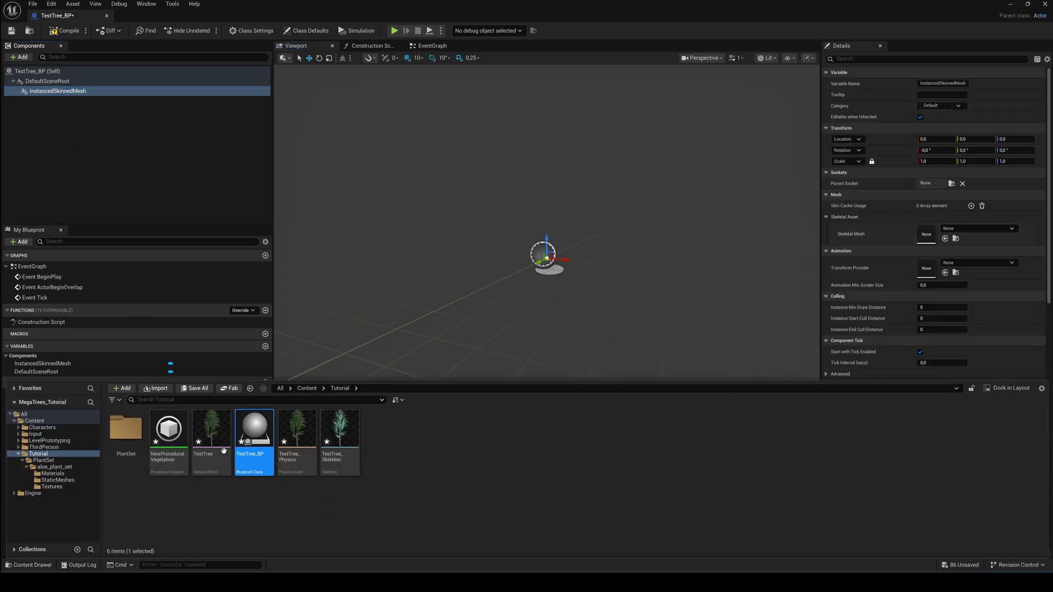
click(214, 433)
click(945, 239)
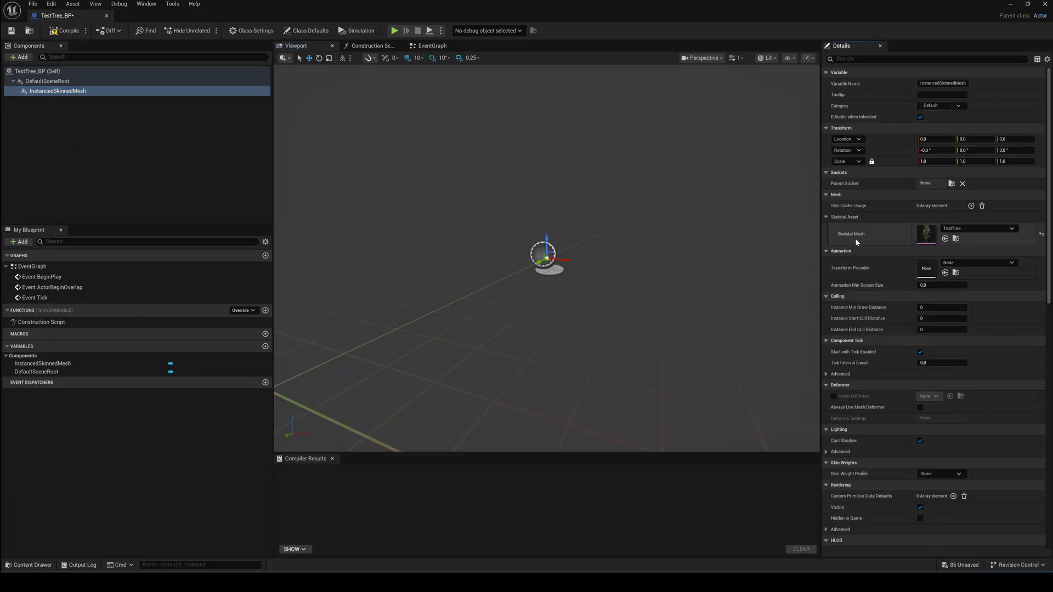
click(952, 264)
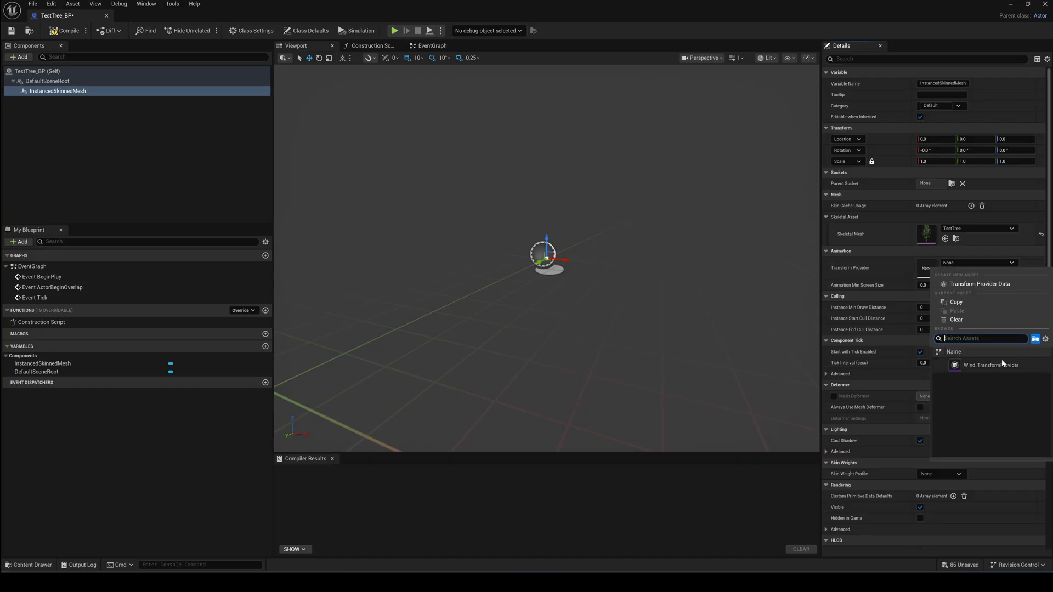
click(966, 365)
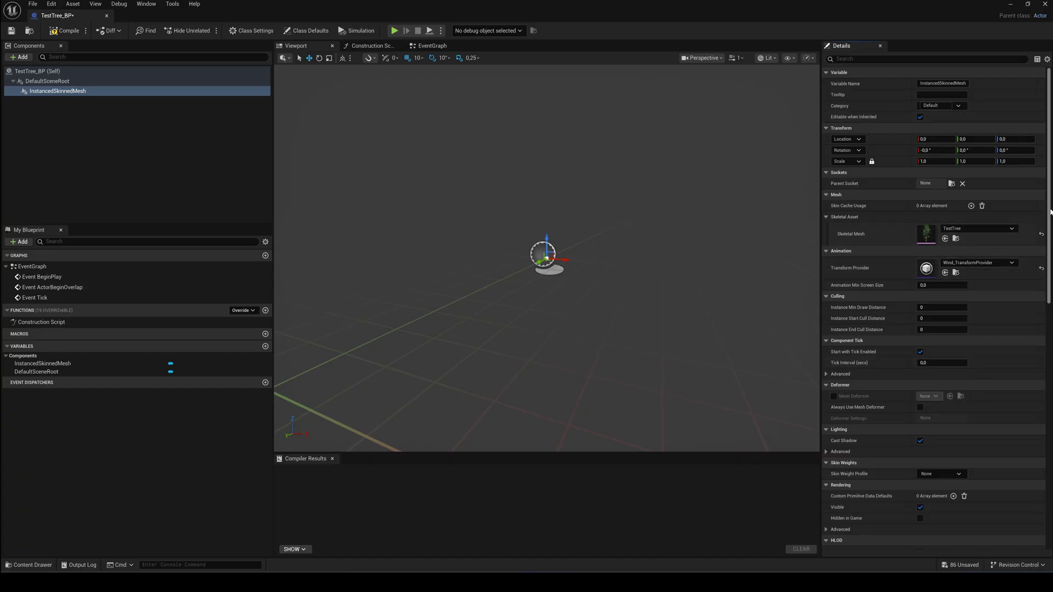
Add one element to the component's Instances array and compile the TestTree_BP blueprint
text(inst)
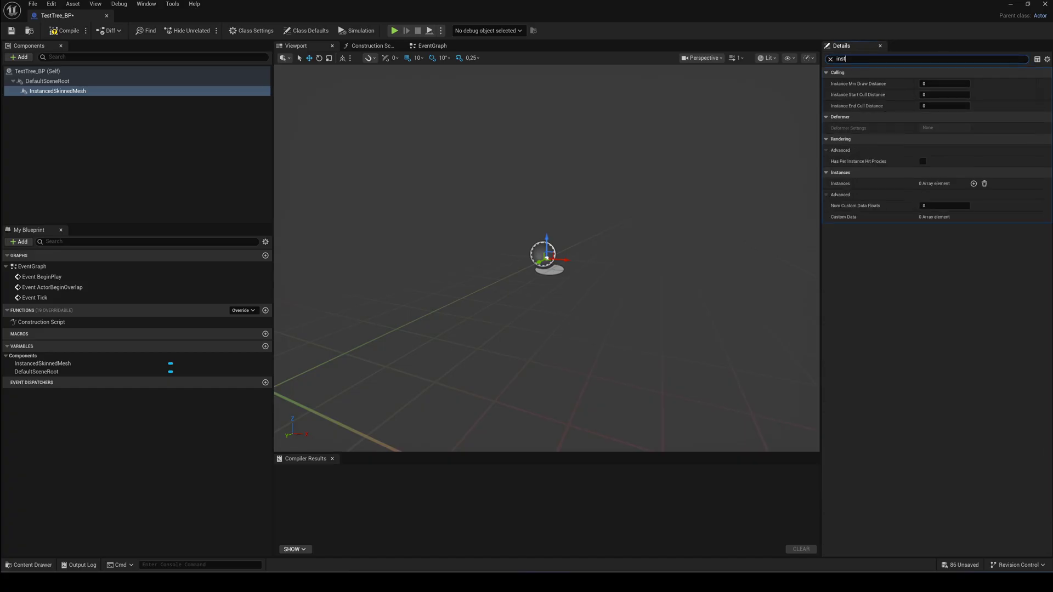
click(974, 183)
click(63, 32)
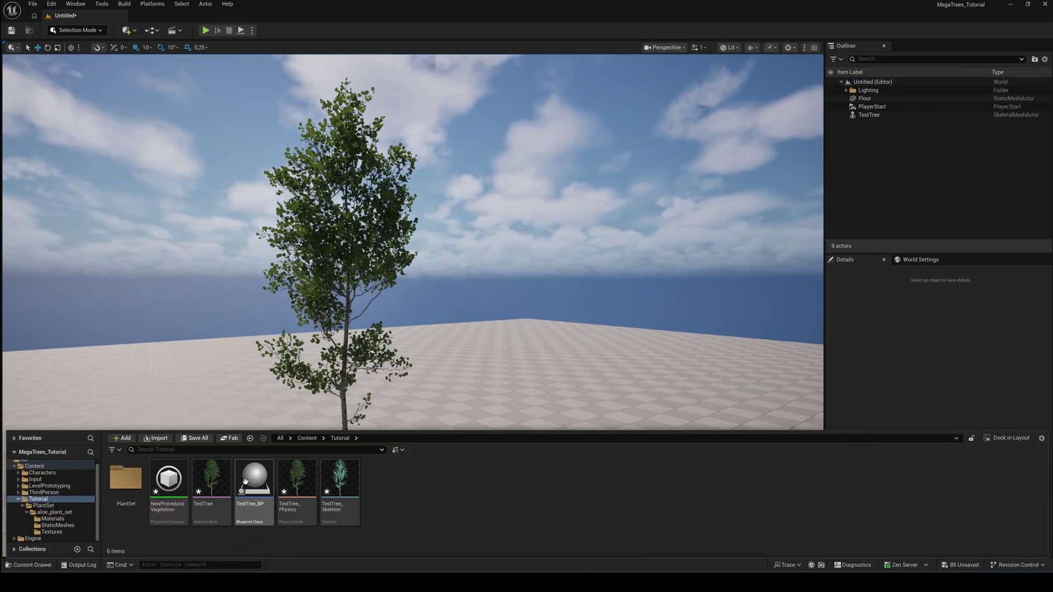
Place TestTree_BP in the level beside the existing TestTree and frame both trees
drag(245, 481, 516, 483)
click(726, 258)
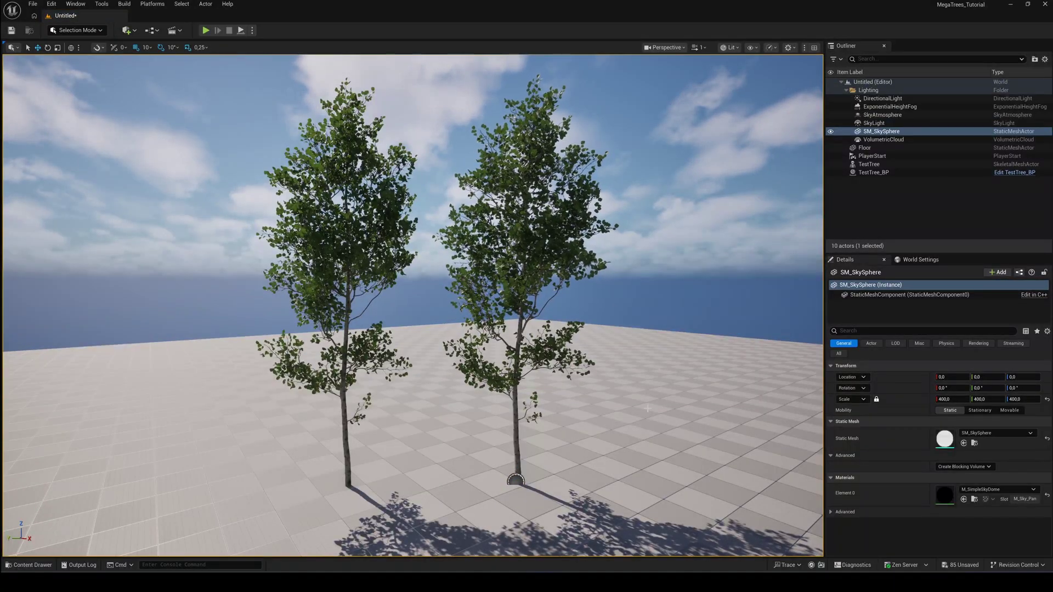
right_drag(725, 258, 805, 207)
key(w)
mouse_move(412, 305)
right_down()
mouse_move(413, 291)
mouse_move(392, 318)
mouse_move(420, 313)
right_up()
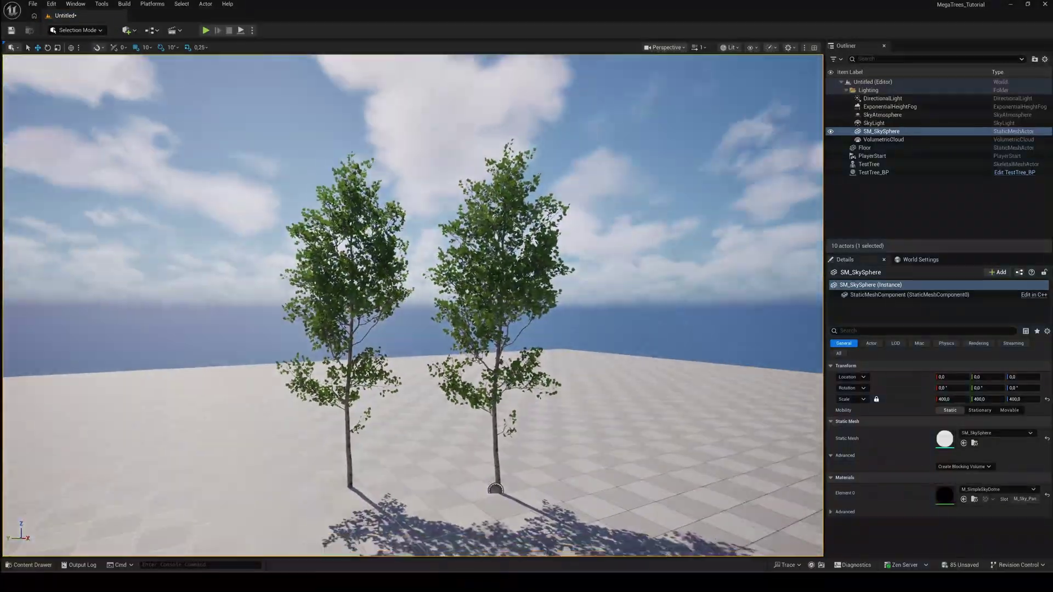
Search the Engine content for "Global" and place BP_GlobalFoliageActor_UE5 in the level near the trees
key(ctrl+space)
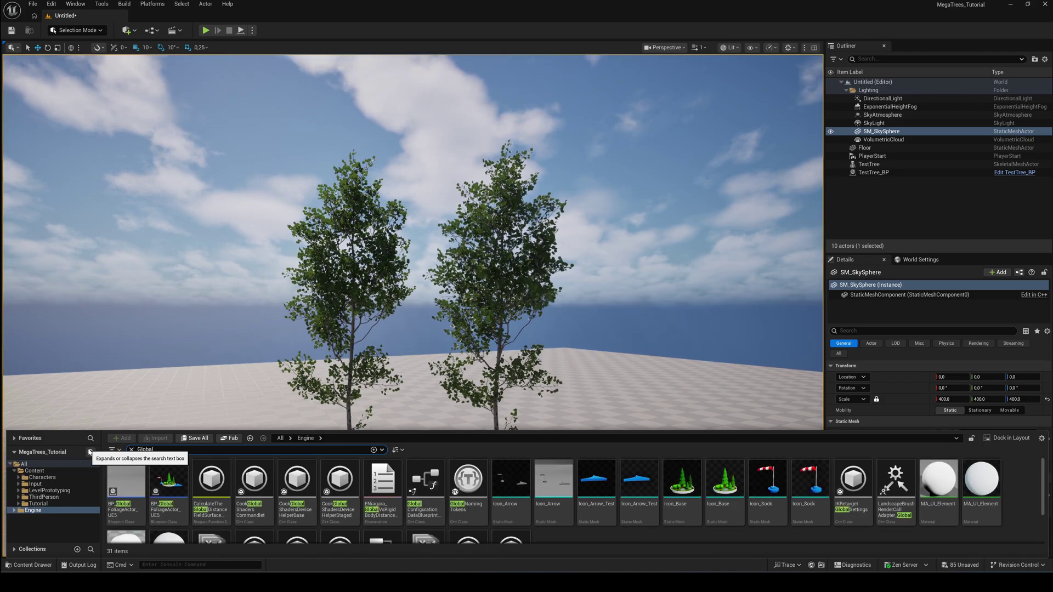
mouse_move(169, 481)
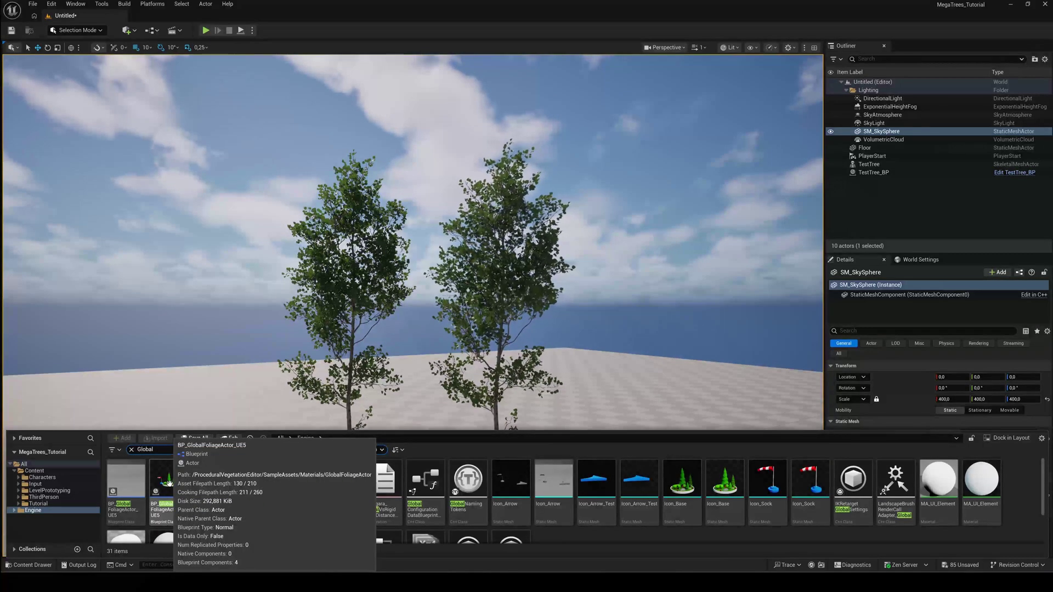
drag(169, 482, 249, 491)
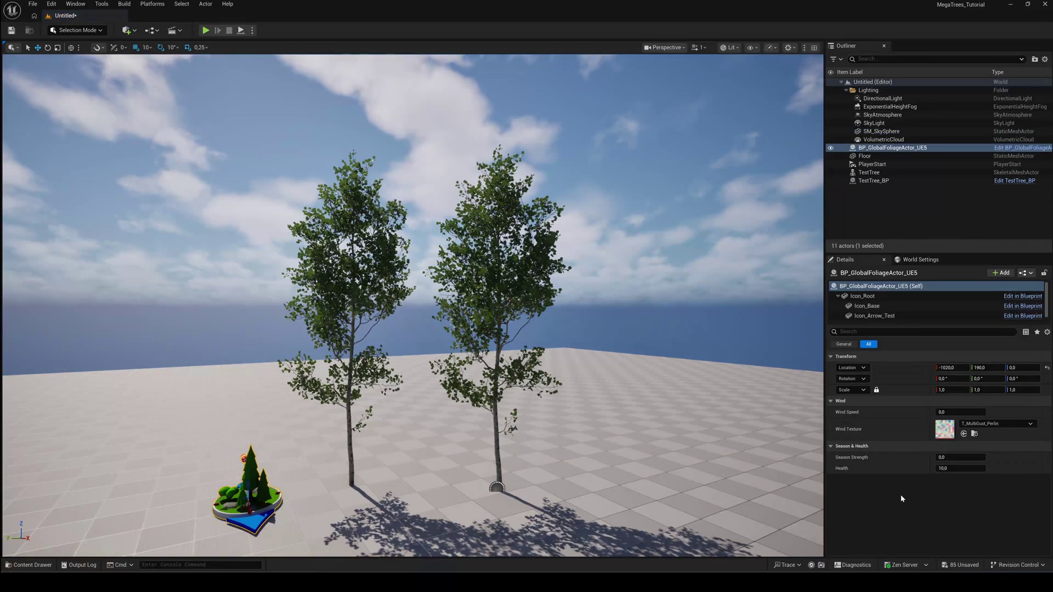
Set the global foliage actor's Wind Speed to 20
drag(949, 413, 965, 413)
click(950, 413)
text(20)
key(Return)
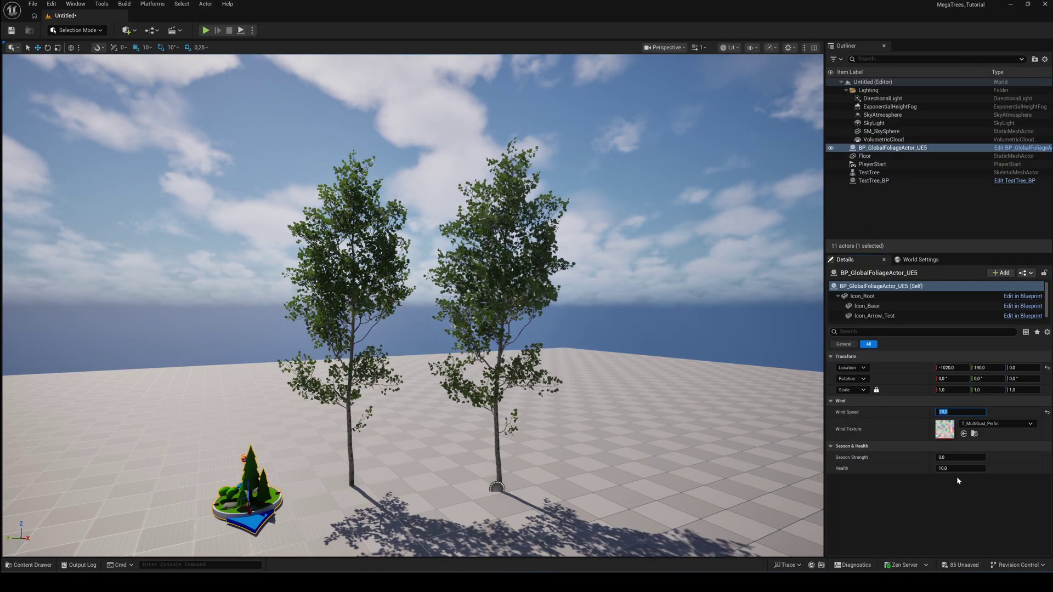
mouse_move(952, 458)
mouse_down()
mouse_move(982, 458)
mouse_move(935, 457)
mouse_move(957, 468)
mouse_up()
click(957, 469)
key(Return)
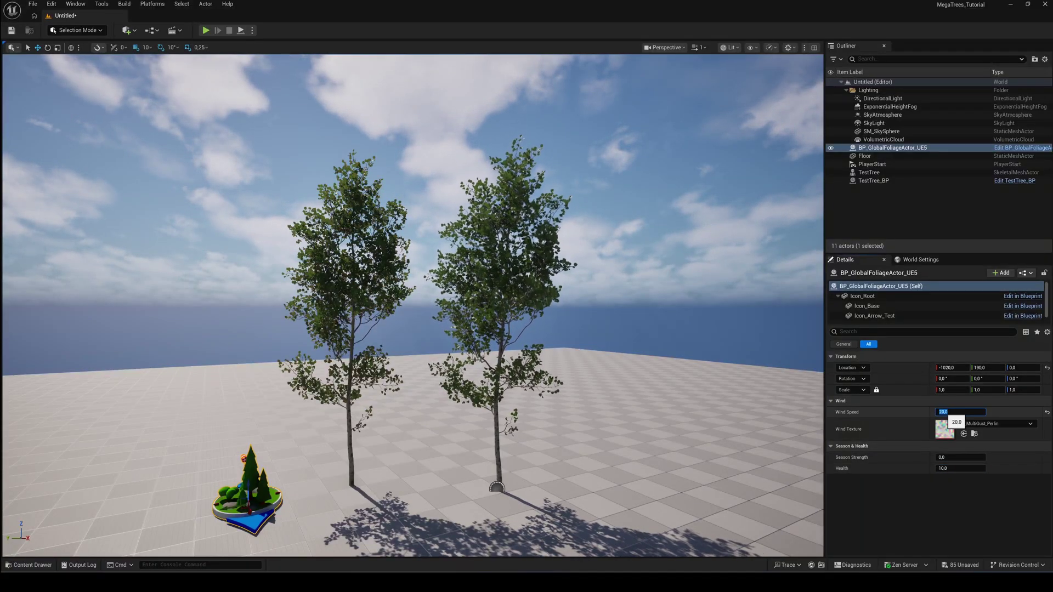
Set the global foliage actor's Wind Speed to 50 and its Z rotation to -50° to redirect the wind
click(944, 412)
drag(1014, 378, 1050, 379)
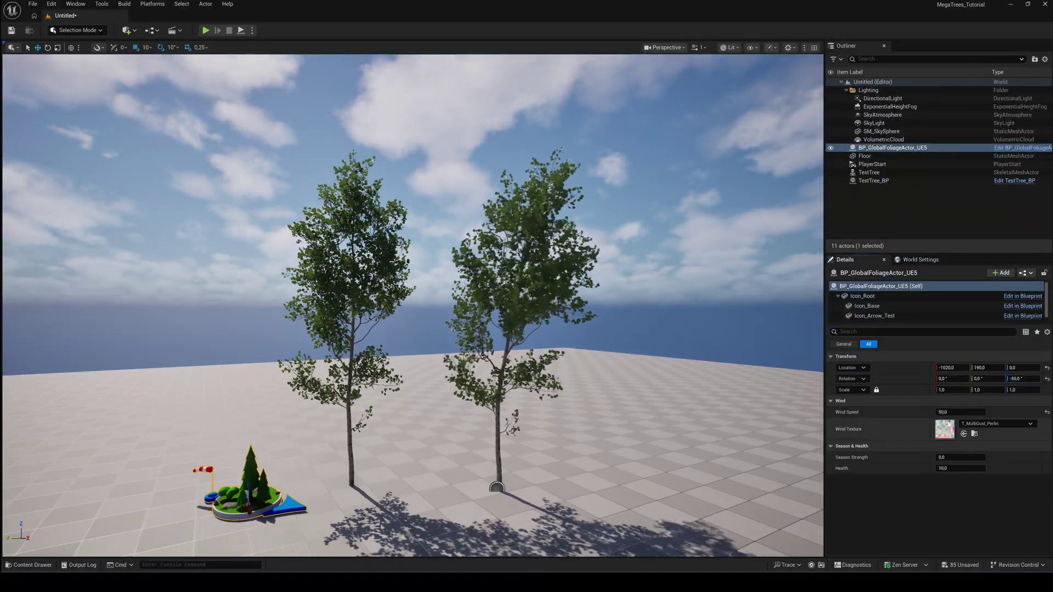
Set the global foliage actor's Wind Speed to 10
click(944, 412)
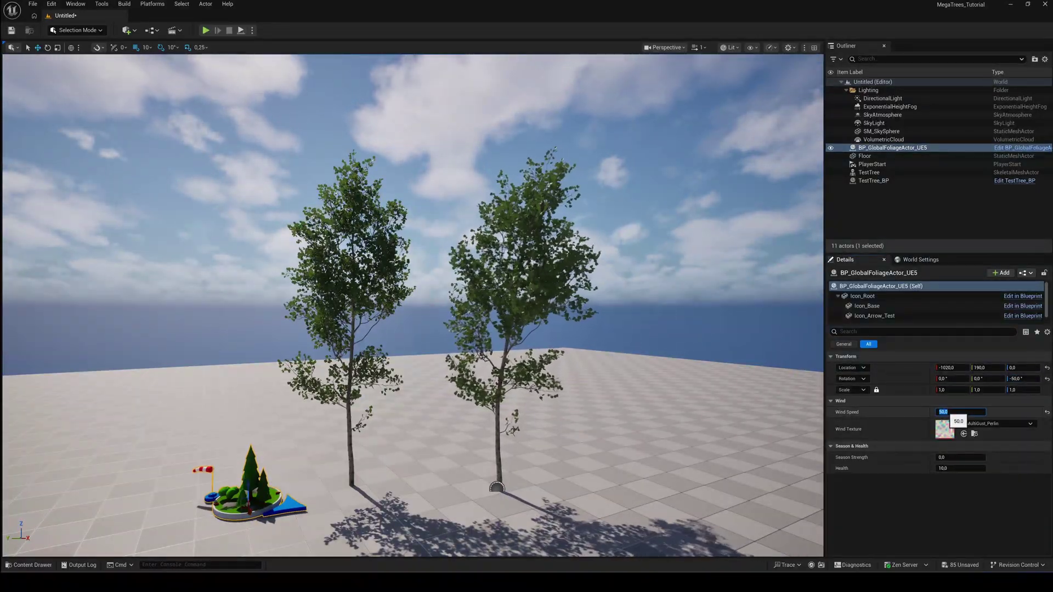
text(10)
key(Return)
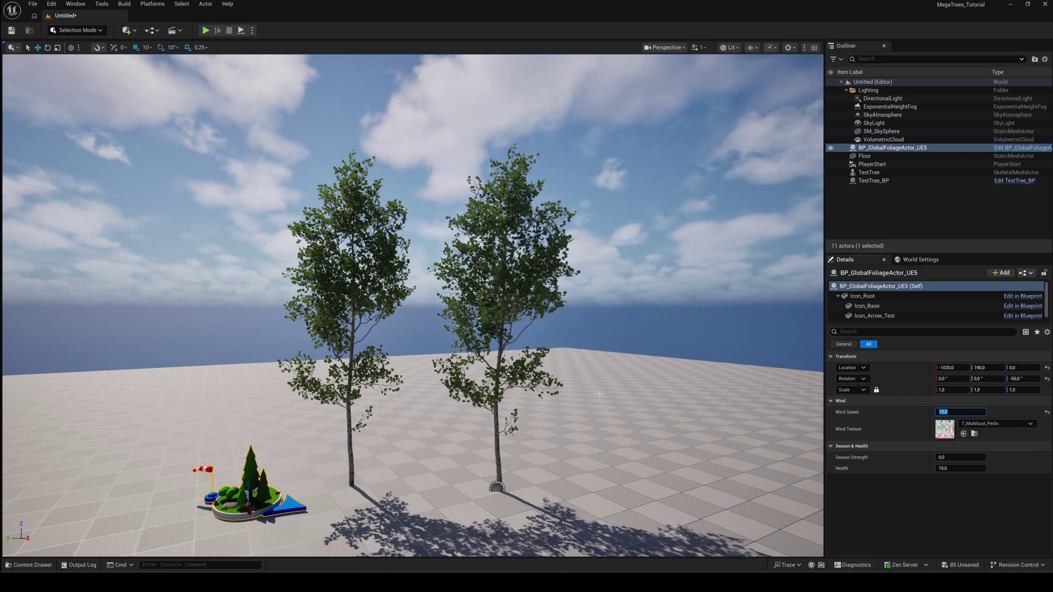